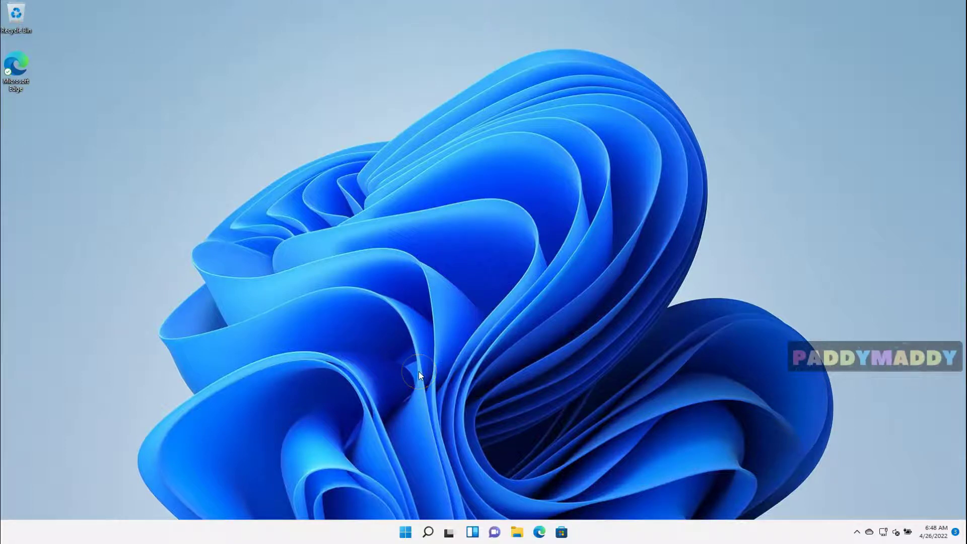
# Step: Open the Start menu, browse the All apps list, and return to the pinned apps page
pyautogui.click(406, 532)
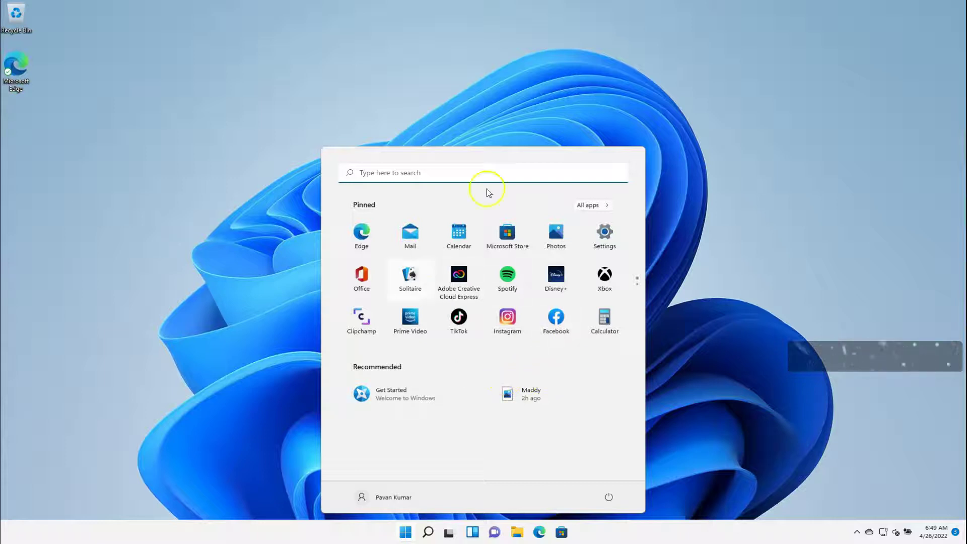
pyautogui.click(603, 206)
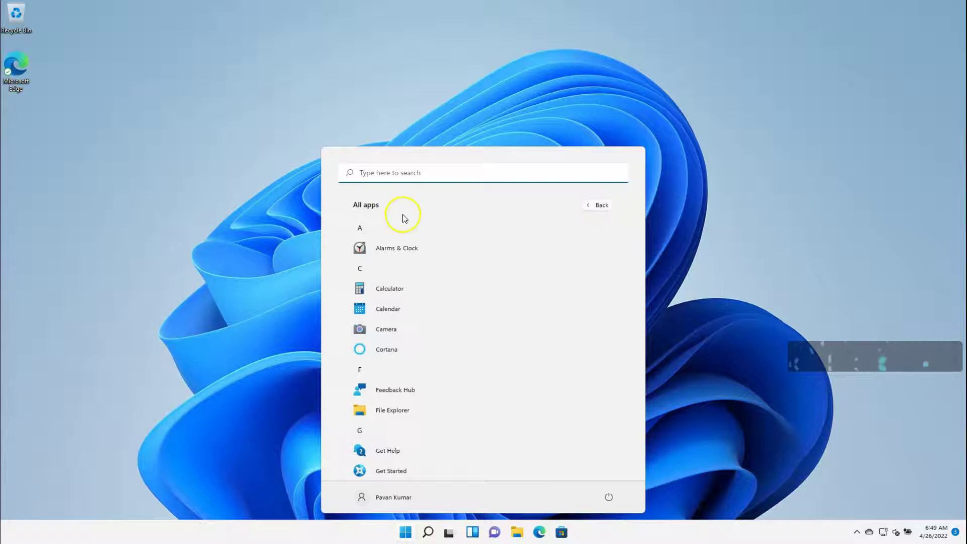
pyautogui.click(597, 205)
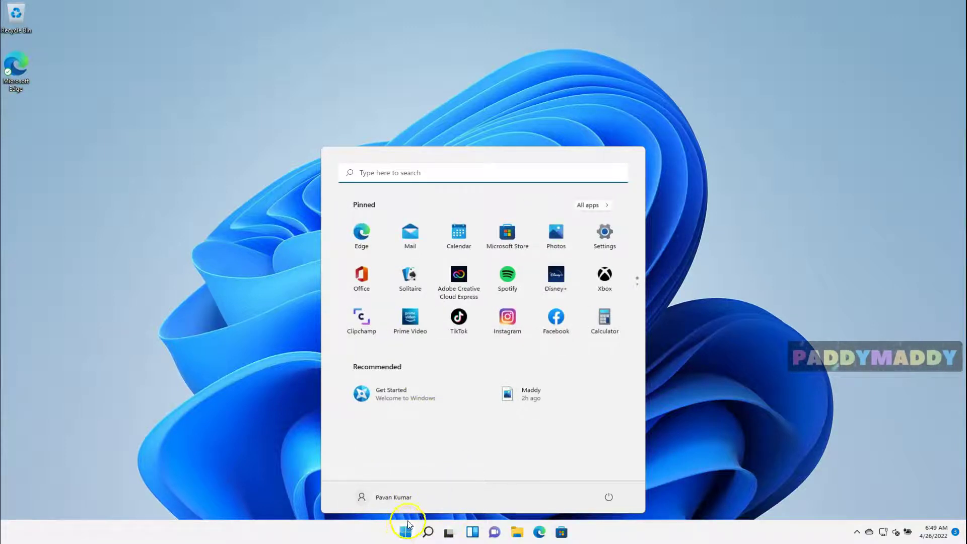
# Step: Bring up the Win+X power-user menu from the Start button, then dismiss it
pyautogui.rightClick(409, 534)
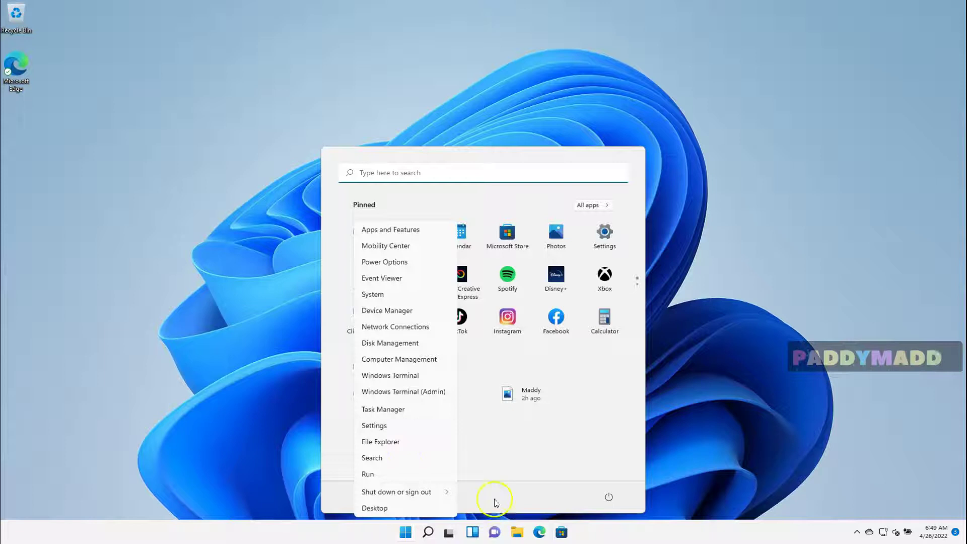
pyautogui.click(528, 484)
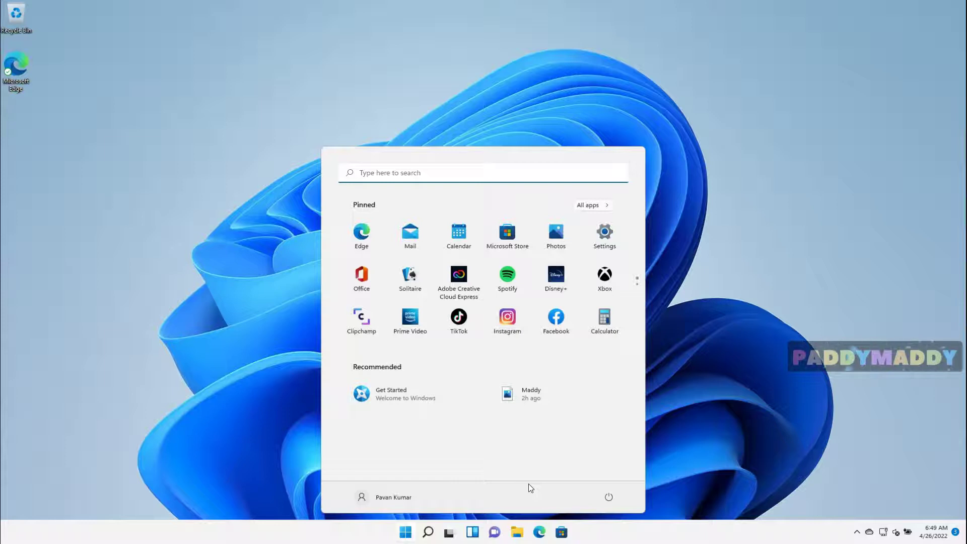
pyautogui.click(609, 390)
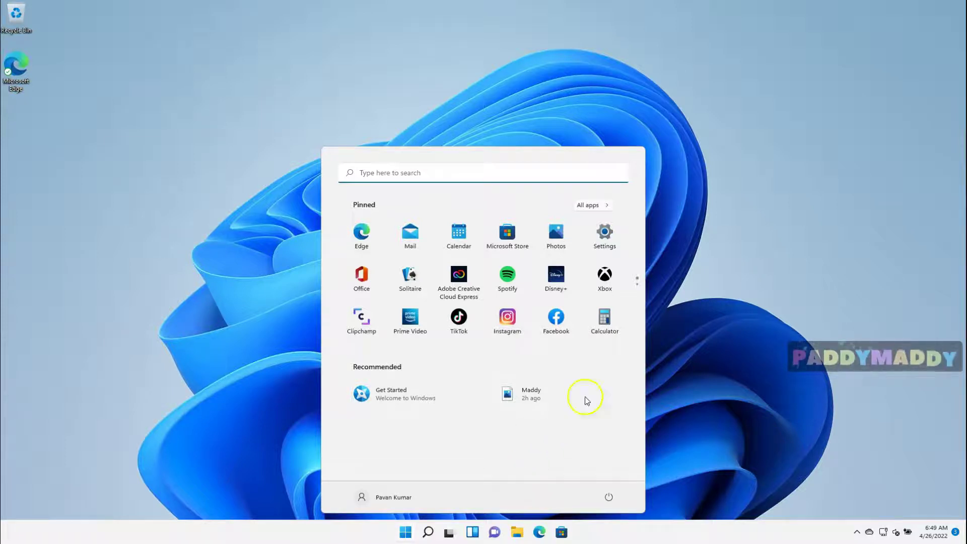
# Step: Toggle the Start menu closed and open with the Start button and Windows key
pyautogui.click(406, 532)
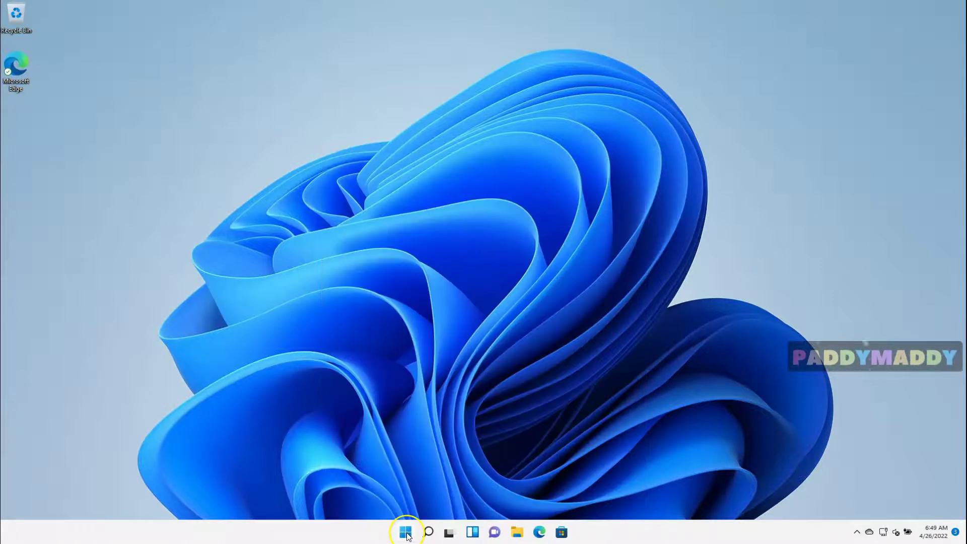
pyautogui.click(406, 532)
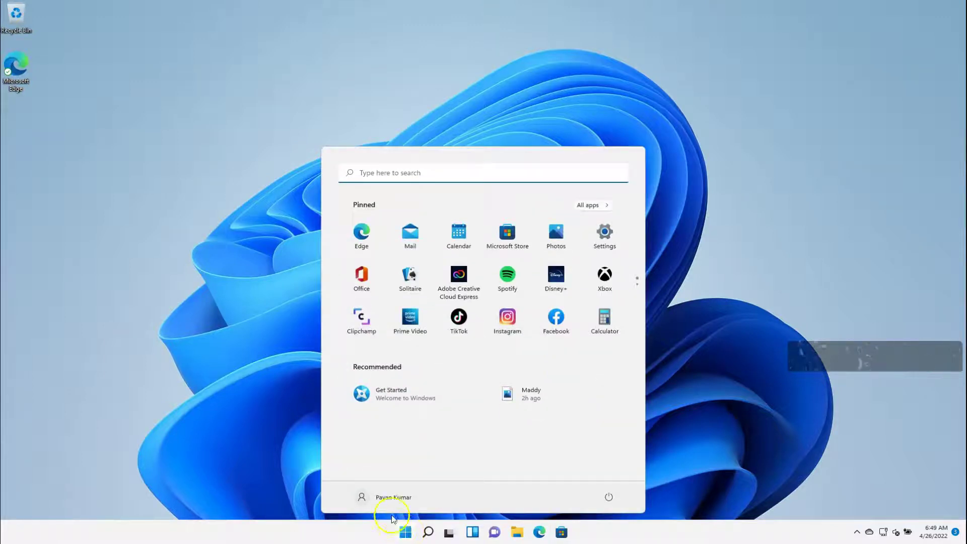
pyautogui.click(456, 206)
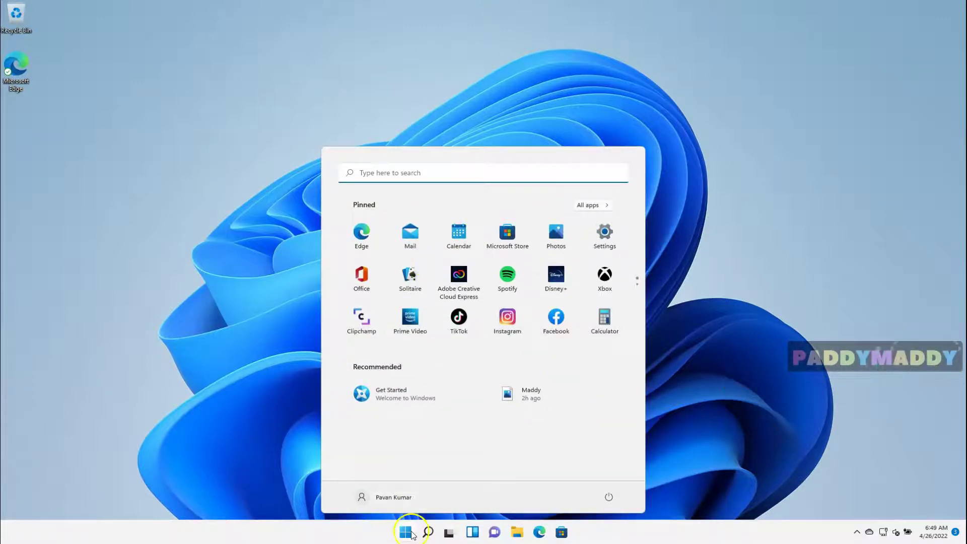
pyautogui.press('super')
pyautogui.press('super')
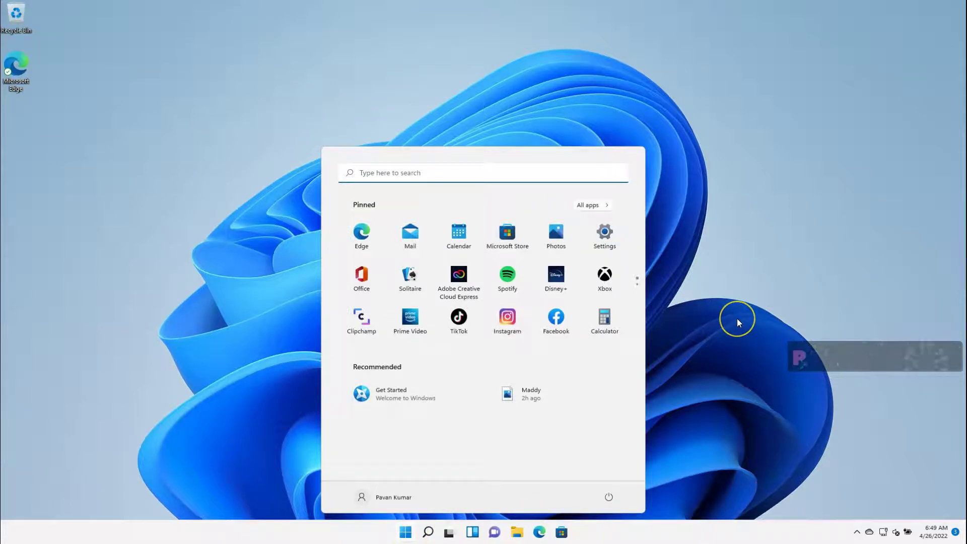
pyautogui.press('super')
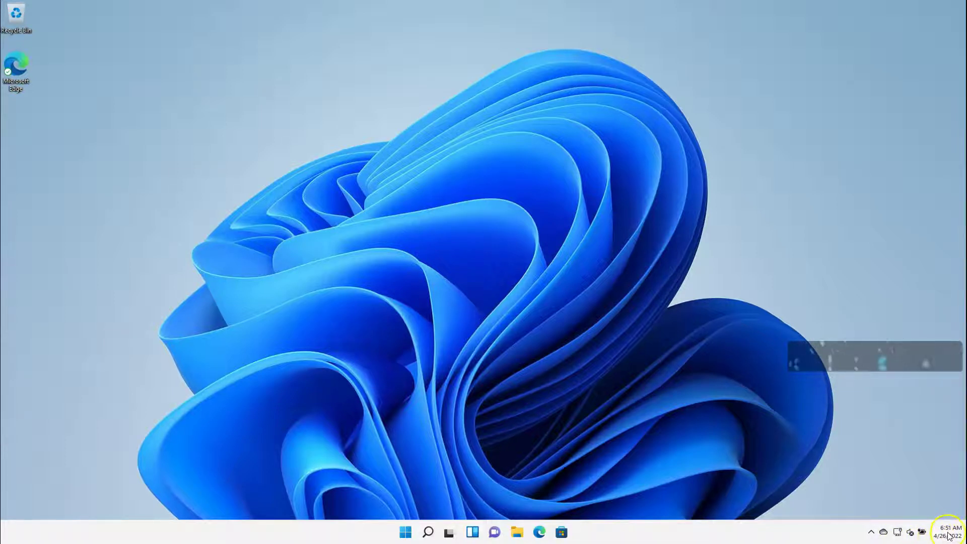
# Step: Drag a selection box across an empty area of the desktop near the clock
pyautogui.moveTo(949, 535)
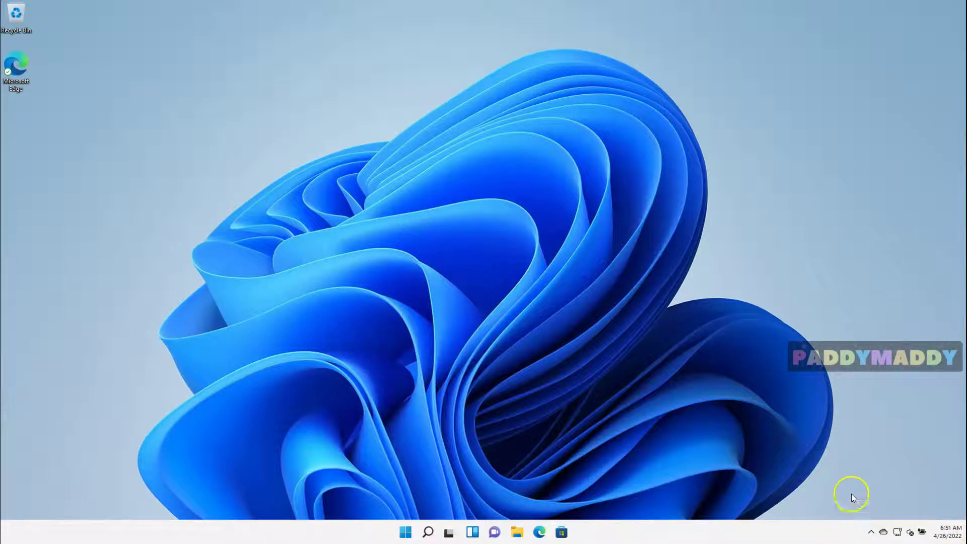
pyautogui.moveTo(851, 479); pyautogui.dragTo(944, 481)
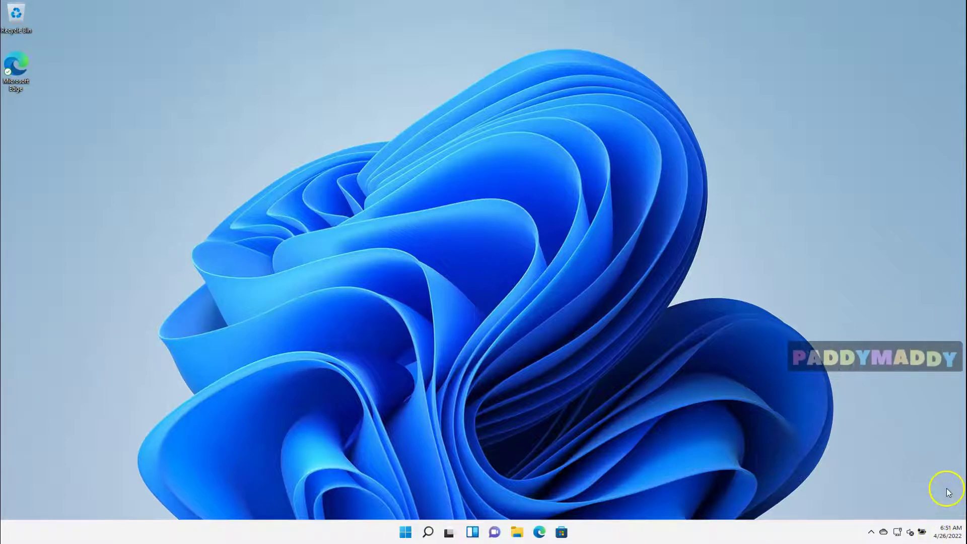
# Step: Open the notifications and April 2022 calendar panel from the clock and select its day headers
pyautogui.moveTo(956, 533)
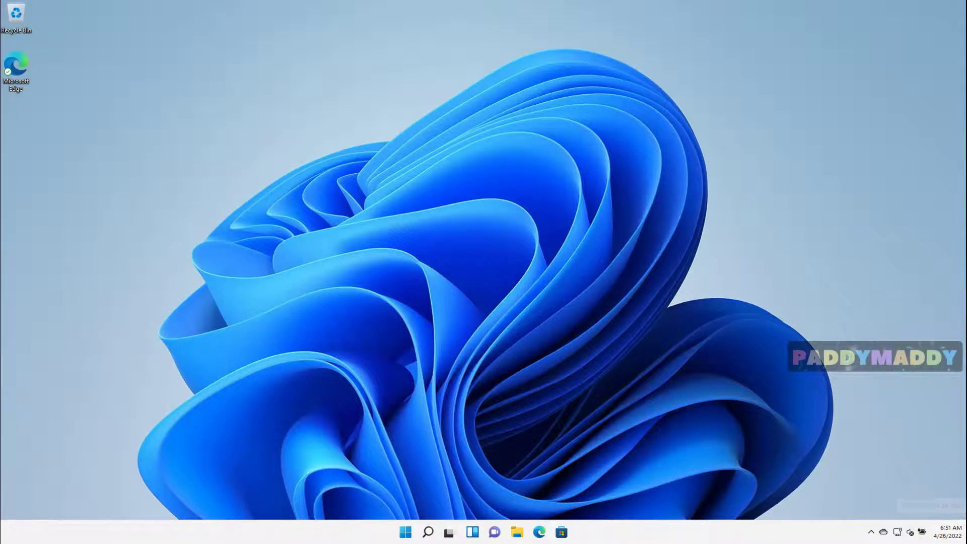
pyautogui.click(954, 536)
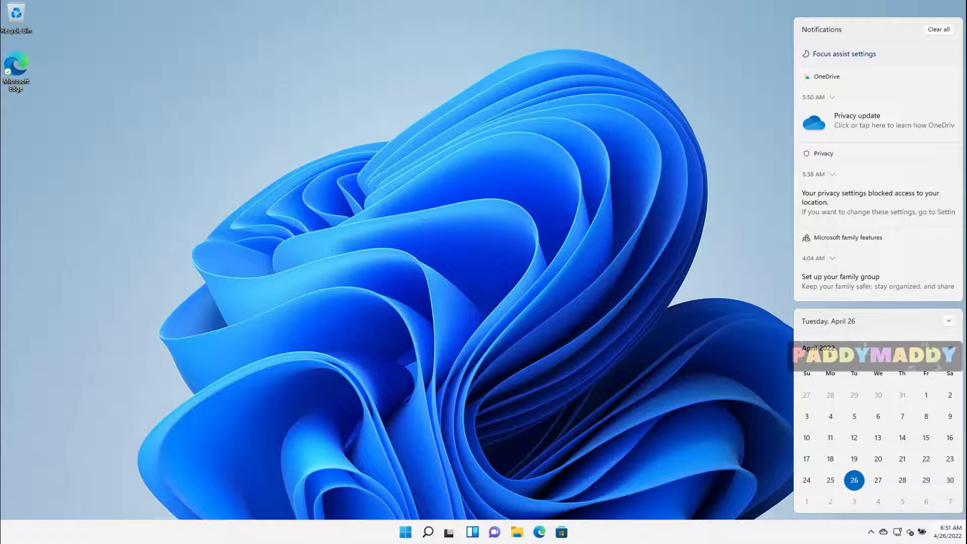
pyautogui.click(800, 371)
pyautogui.click(905, 378)
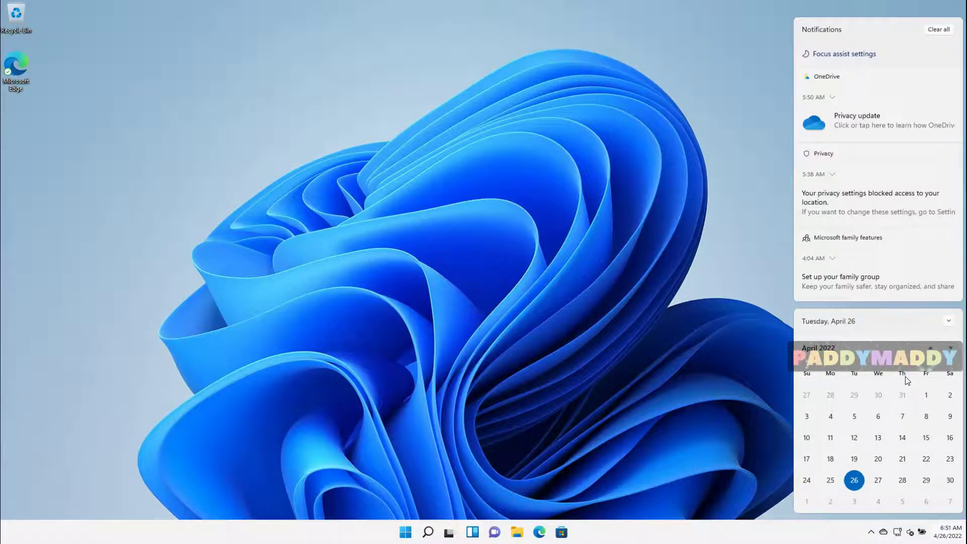
# Step: Toggle Quick Settings, check OneDrive's sync status, and dismiss its privacy notice
pyautogui.click(919, 533)
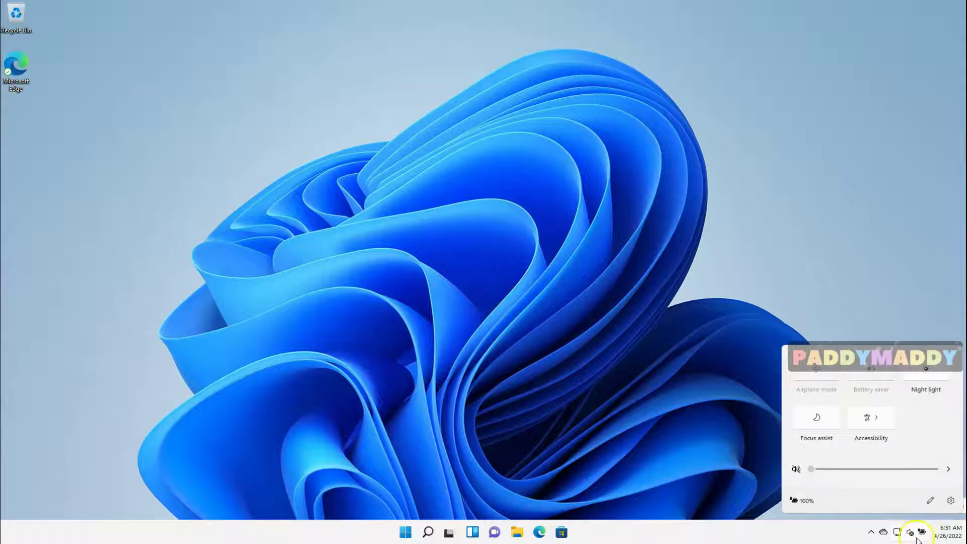
pyautogui.click(911, 536)
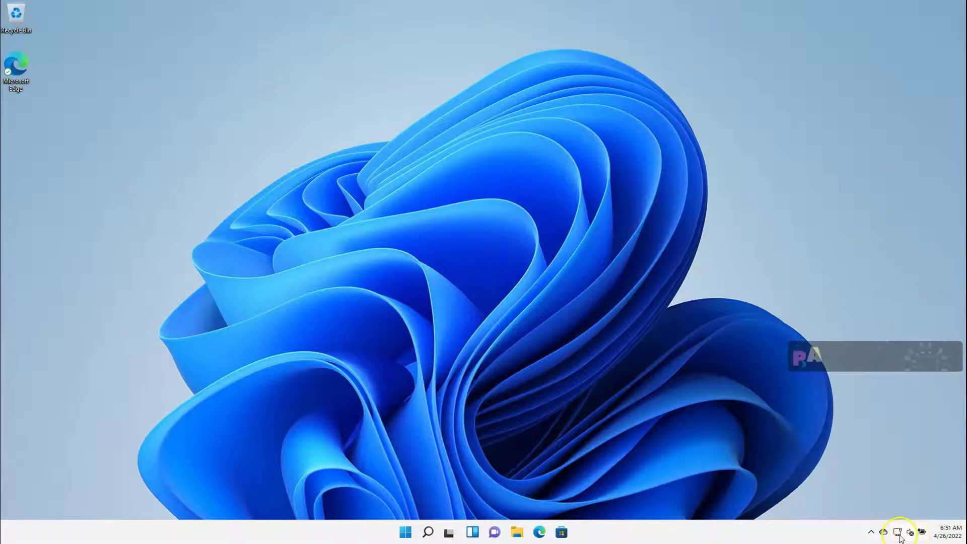
pyautogui.click(899, 537)
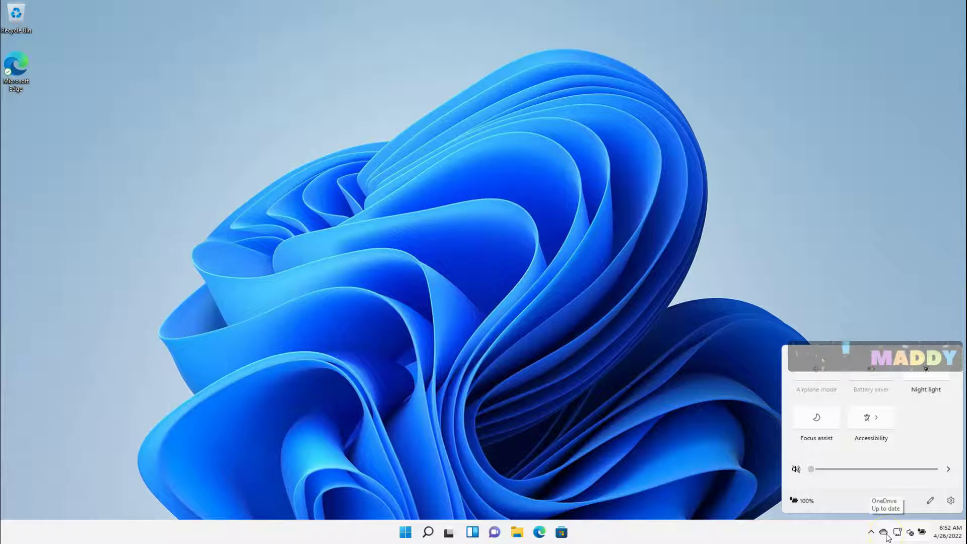
pyautogui.click(885, 535)
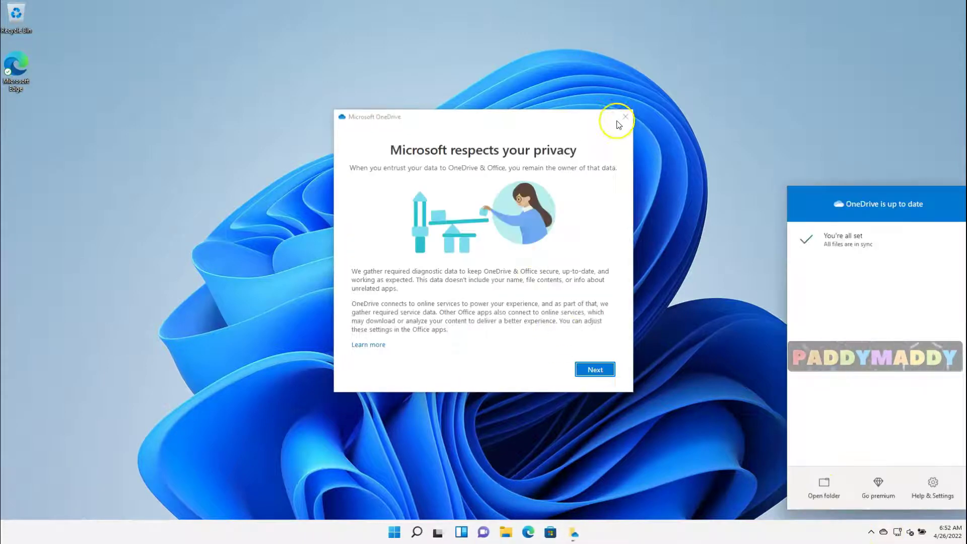
pyautogui.click(625, 116)
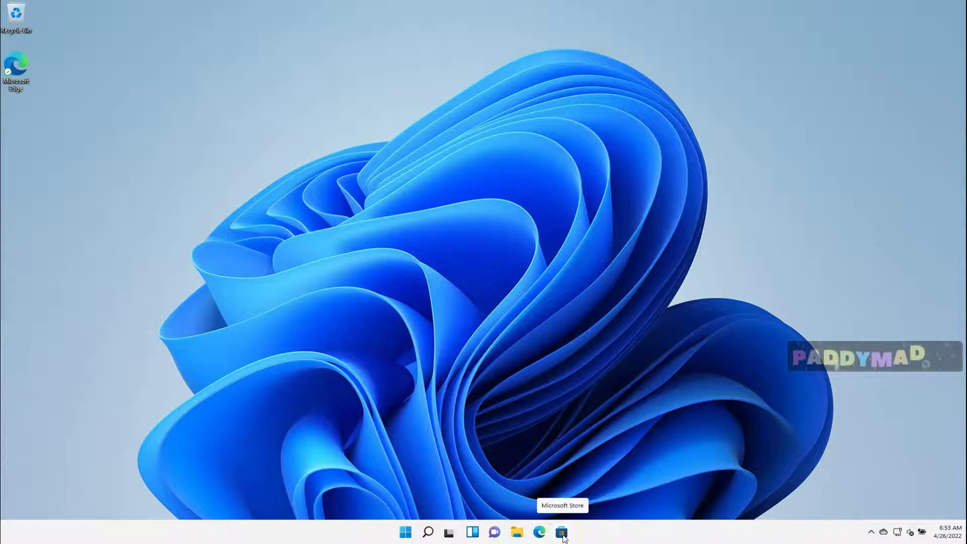
# Step: Pin Calendar to the taskbar from the Start menu, then unpin it again
pyautogui.click(407, 533)
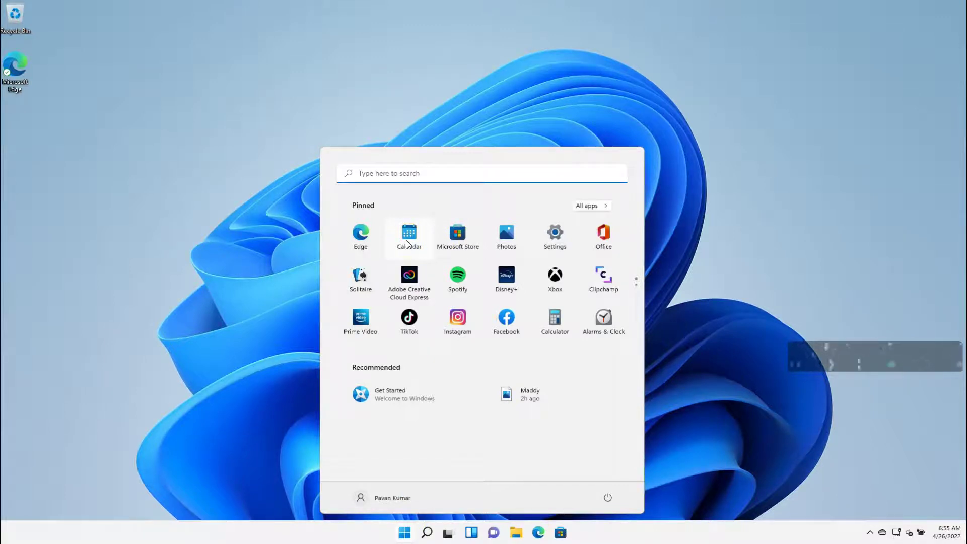
pyautogui.rightClick(407, 244)
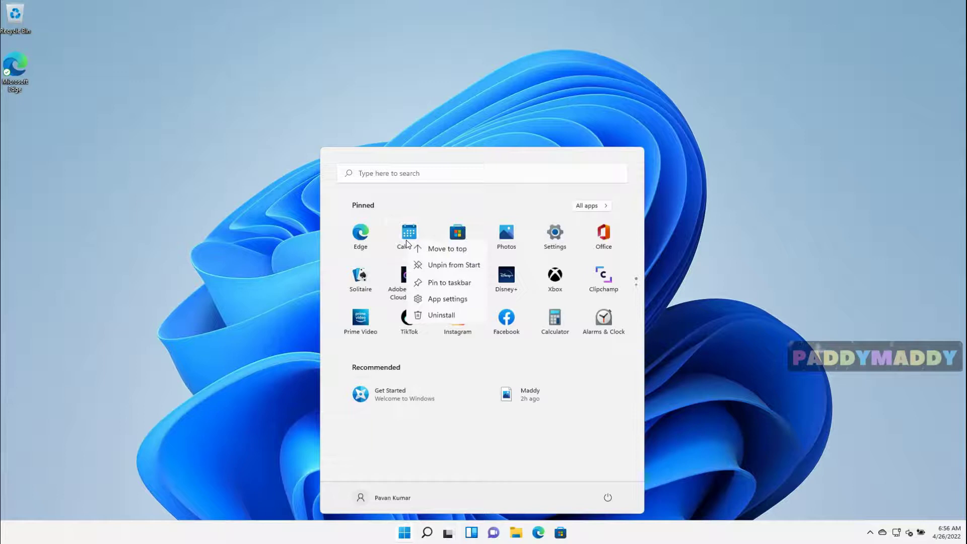
pyautogui.click(445, 281)
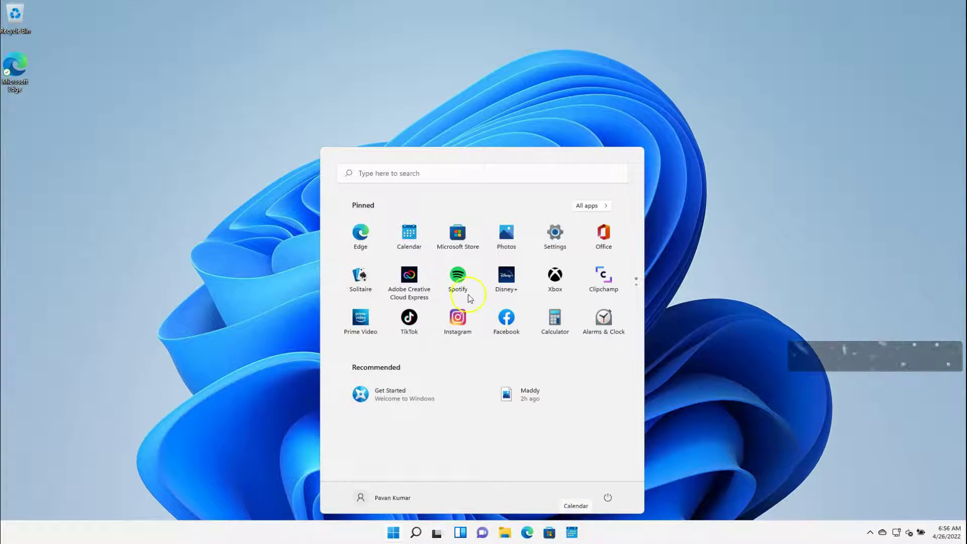
pyautogui.rightClick(422, 232)
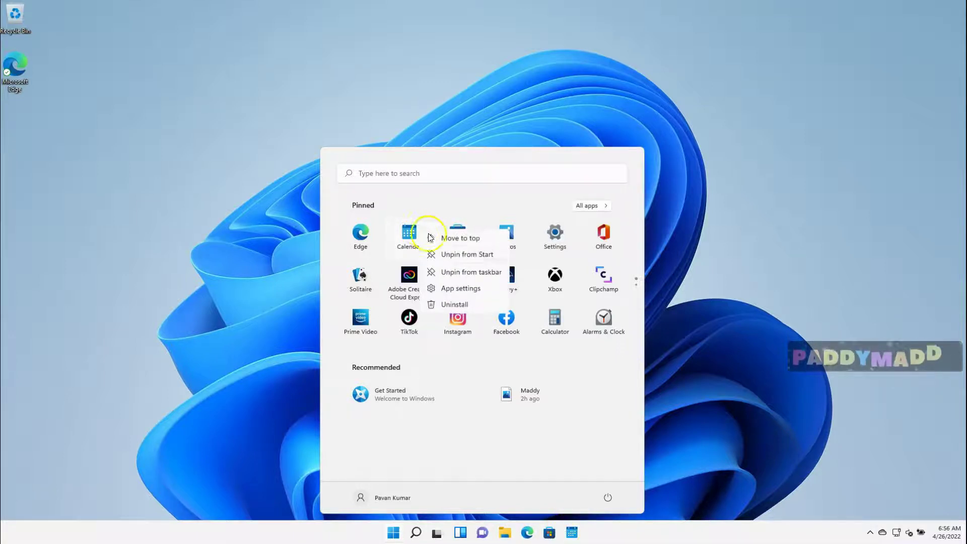
pyautogui.click(455, 273)
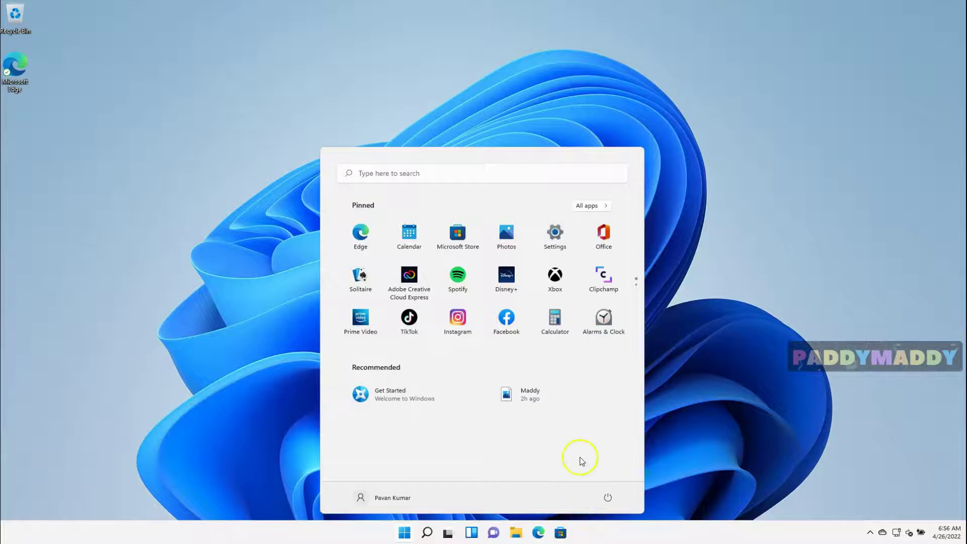
# Step: Browse All apps, then unpin TikTok from Start after cancelling its uninstall
pyautogui.click(586, 207)
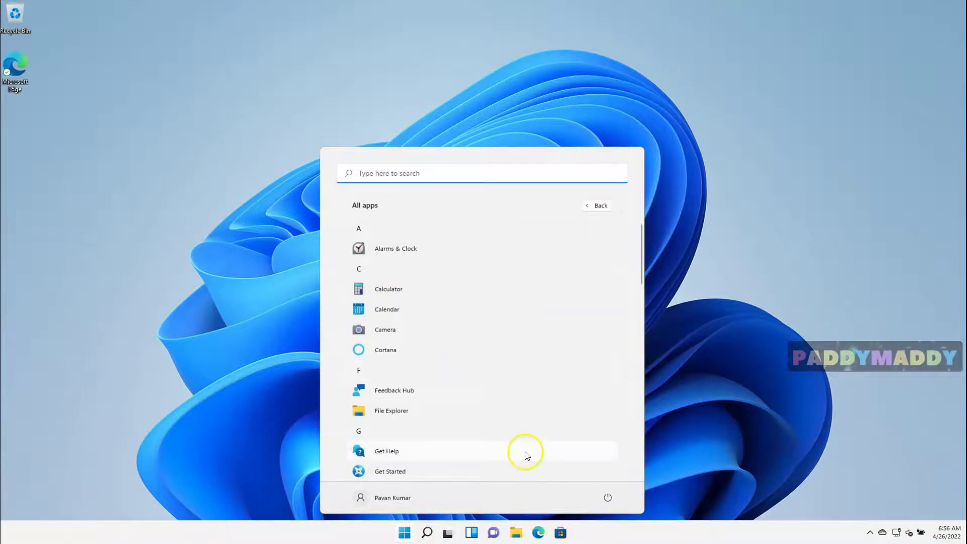
pyautogui.scroll(-3, 433, 410)
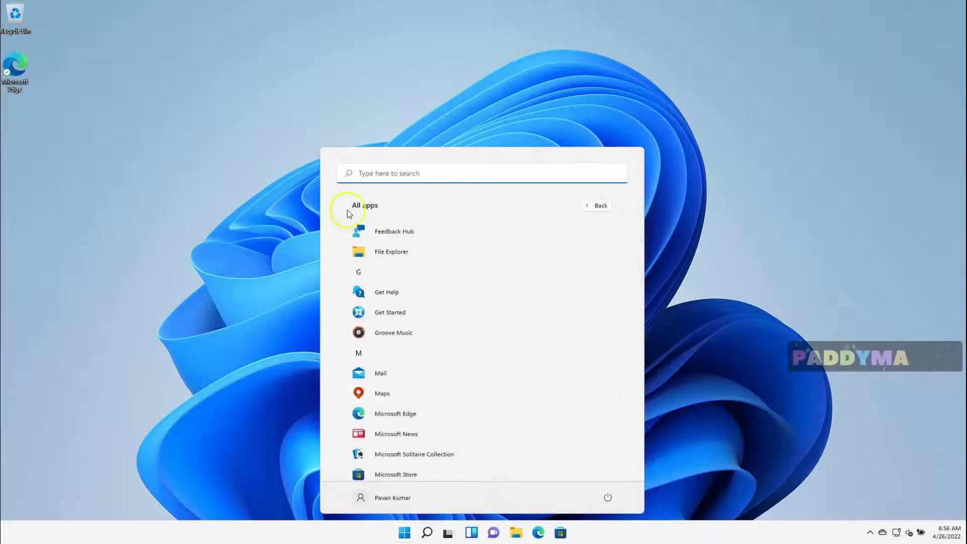
pyautogui.click(597, 207)
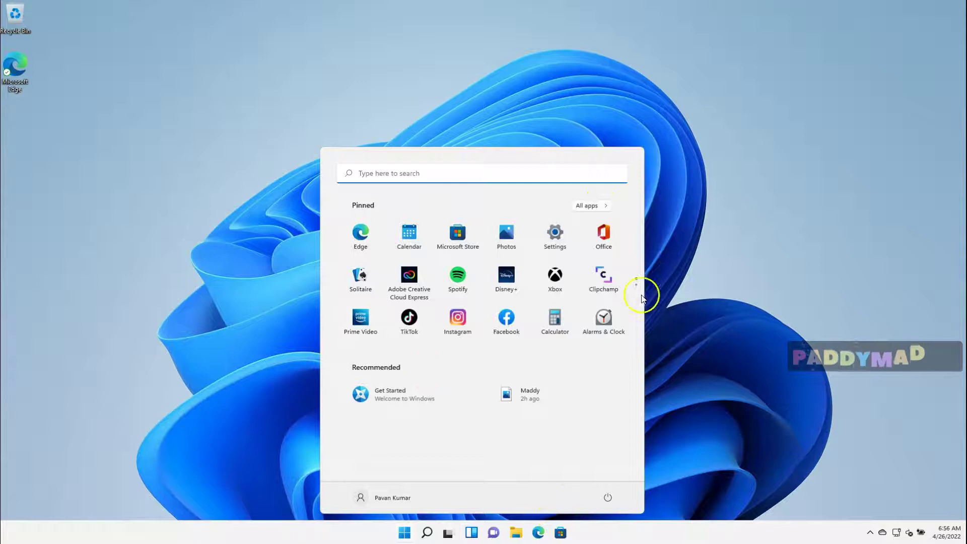
pyautogui.rightClick(407, 317)
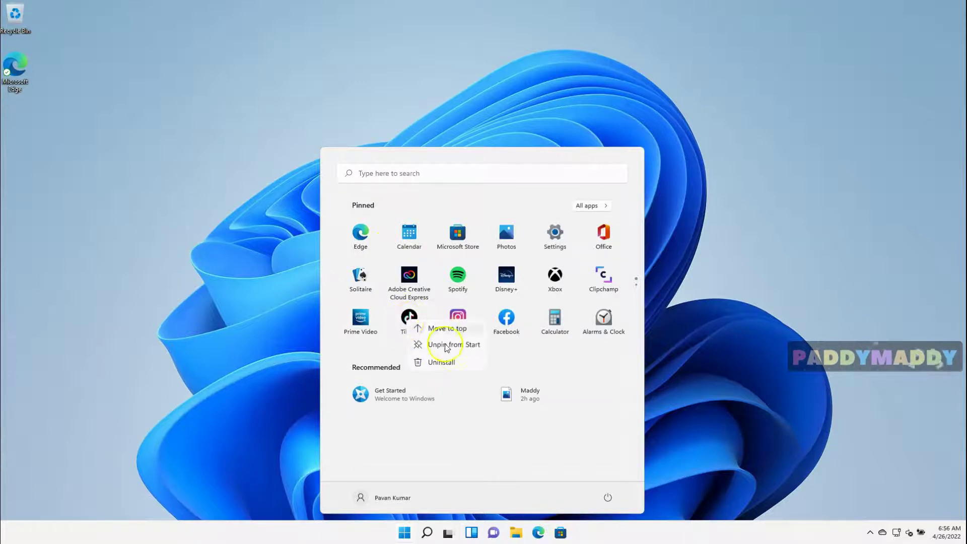
pyautogui.click(456, 364)
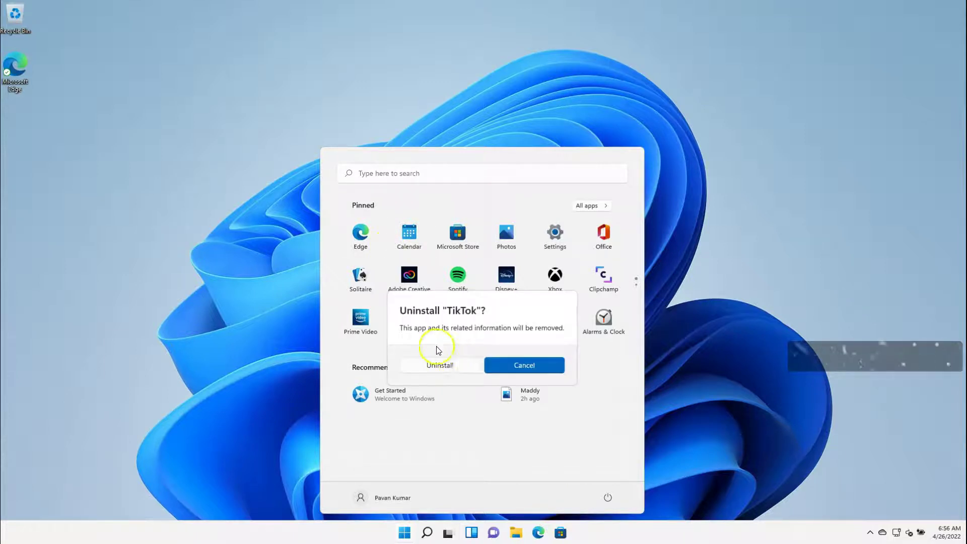
pyautogui.click(502, 366)
pyautogui.rightClick(409, 317)
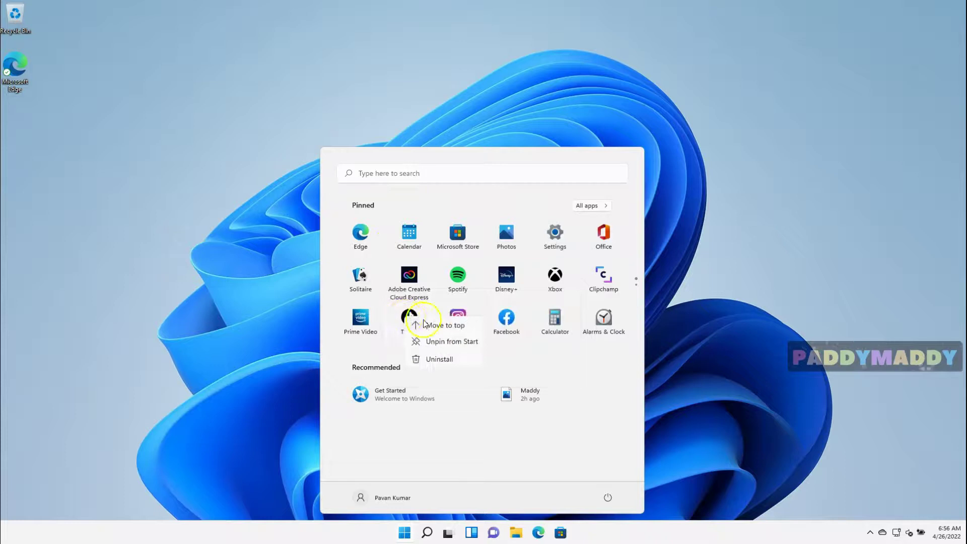
pyautogui.click(445, 343)
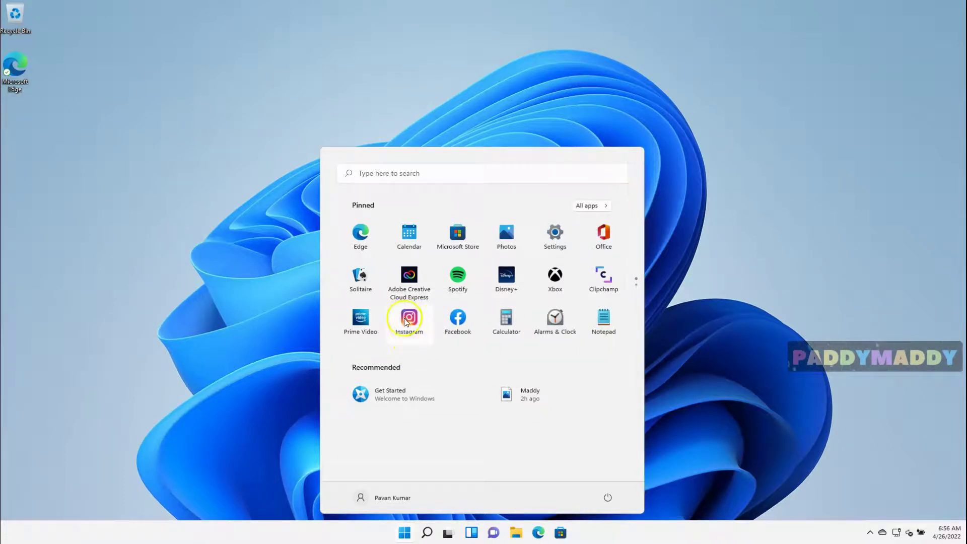
# Step: Pin Feedback Hub to Start from All apps and find it on the second pinned page
pyautogui.click(592, 206)
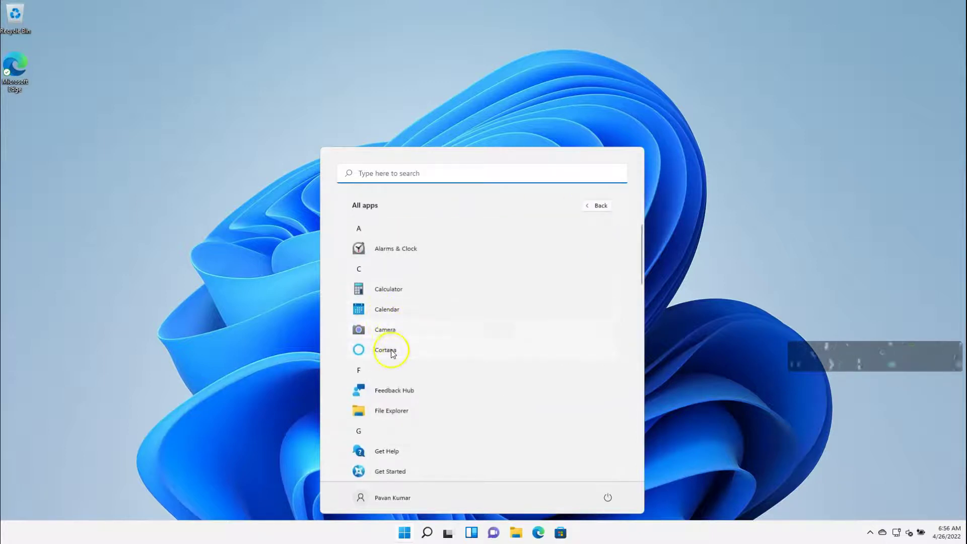
pyautogui.rightClick(405, 390)
pyautogui.click(438, 398)
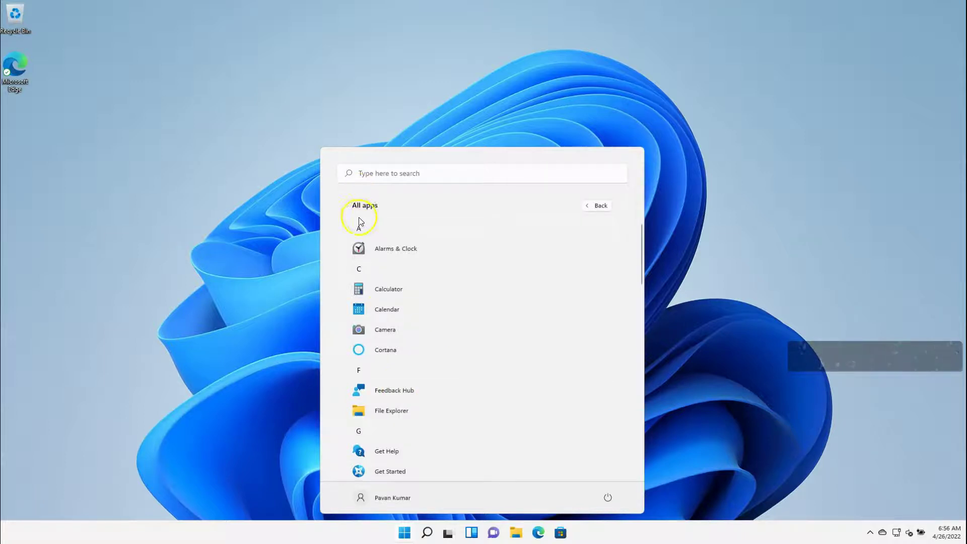
pyautogui.click(594, 205)
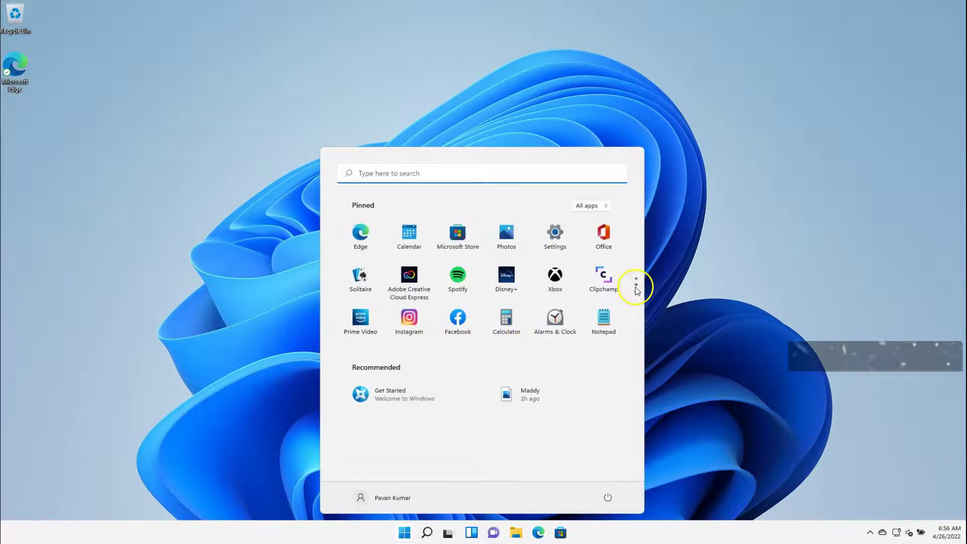
pyautogui.scroll(-1, 636, 288)
pyautogui.scroll(1, 636, 288)
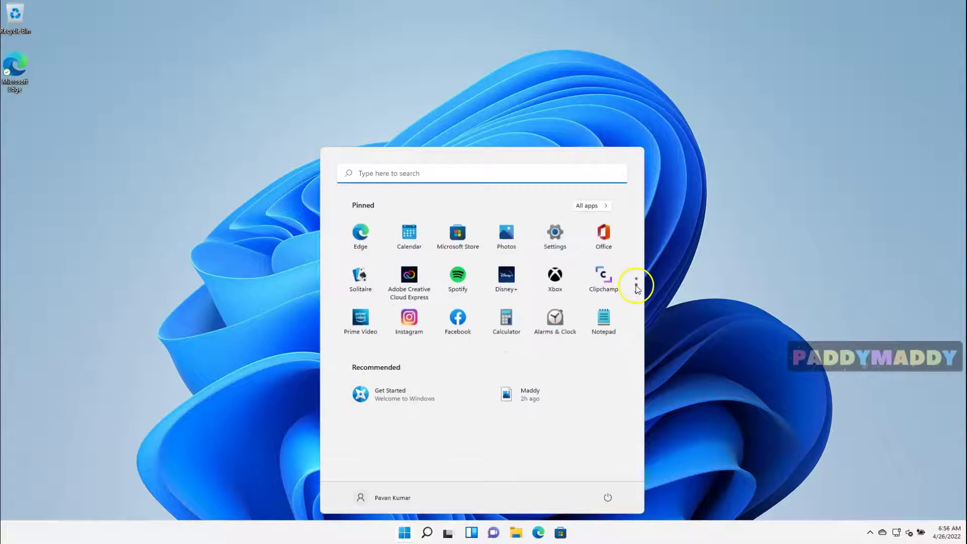
pyautogui.scroll(-1, 637, 288)
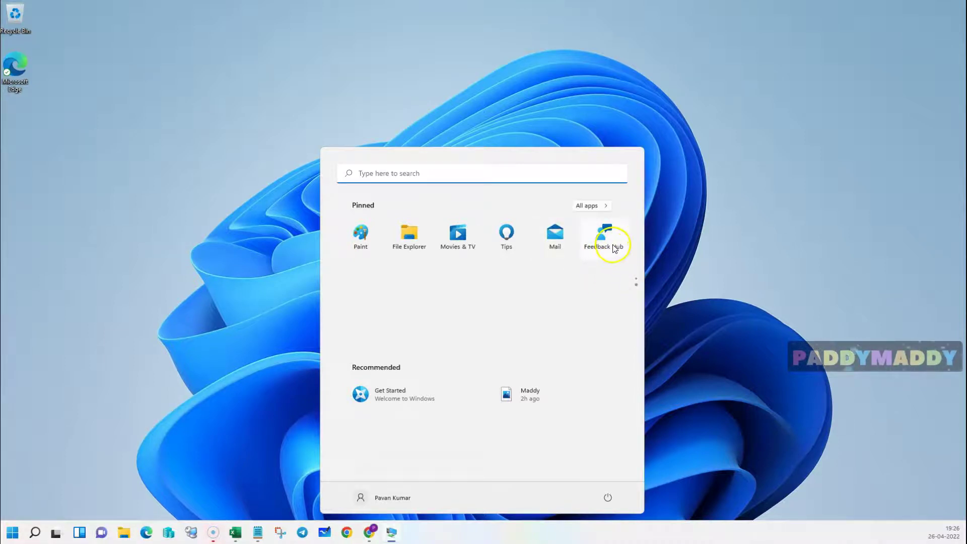
pyautogui.click(681, 249)
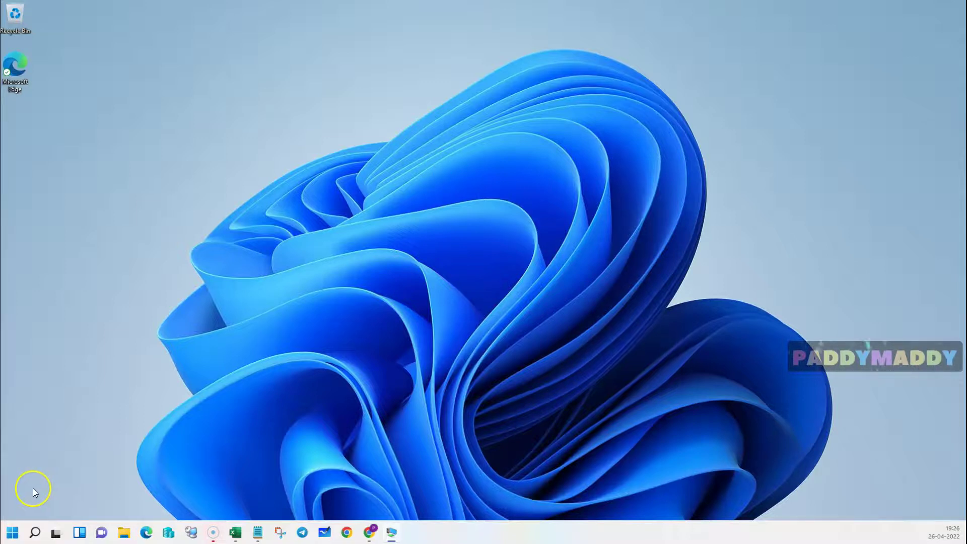
pyautogui.click(404, 534)
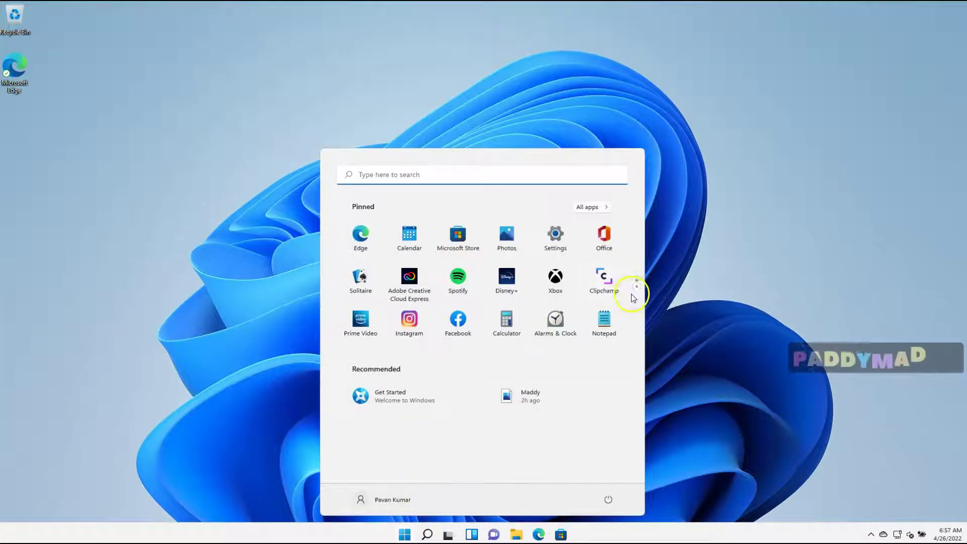
pyautogui.click(637, 291)
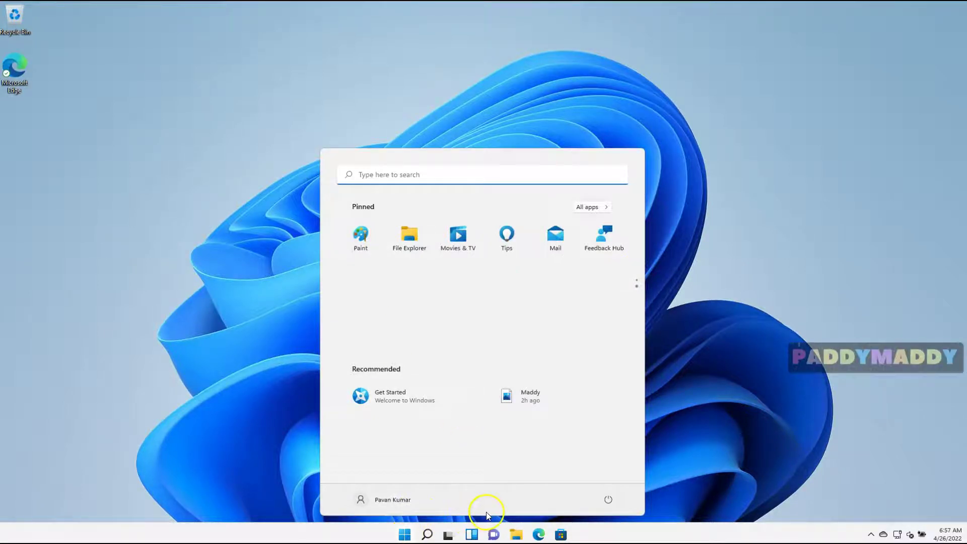
# Step: Dismiss the Start menu by selecting empty desktop space
pyautogui.click(715, 448)
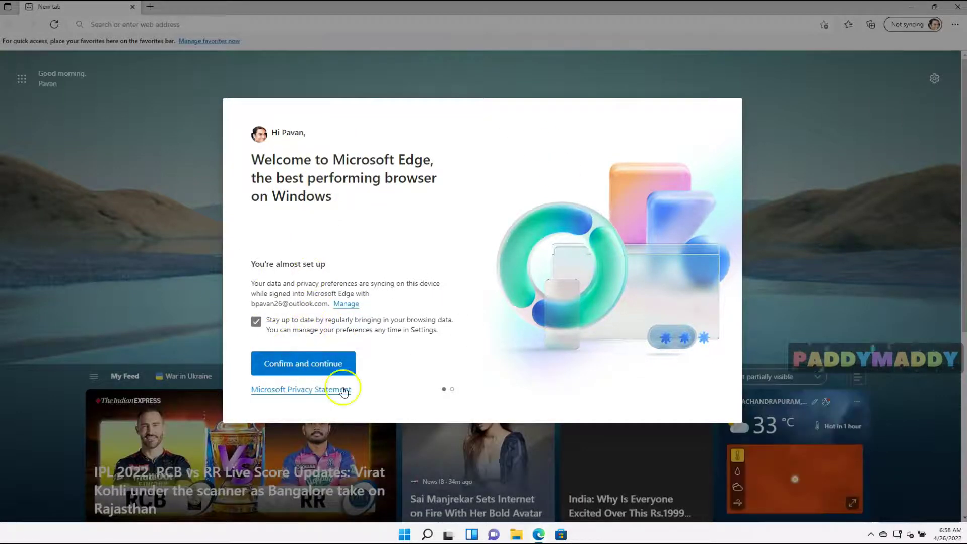
# Step: Confirm Edge's sync preferences, get through the welcome pages, and minimize the browser
pyautogui.click(285, 361)
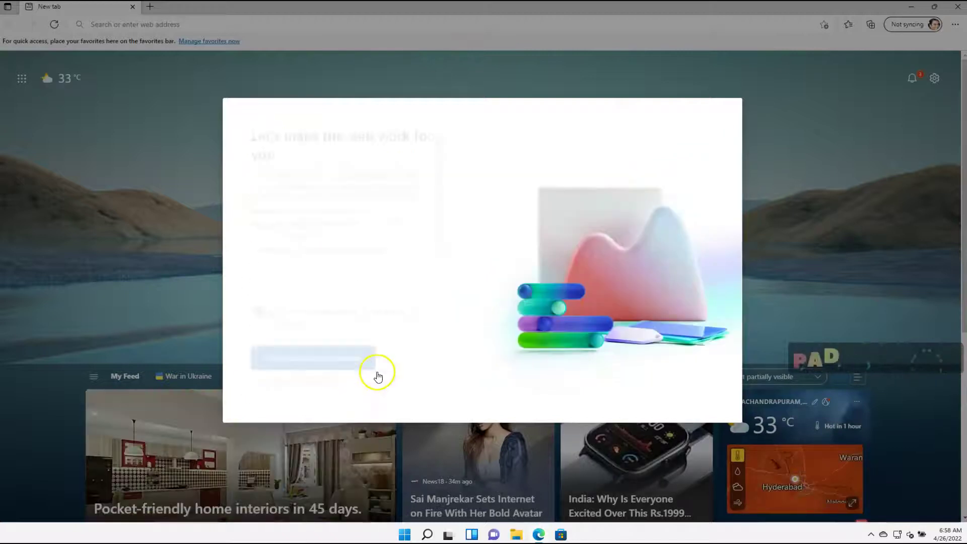
pyautogui.click(337, 358)
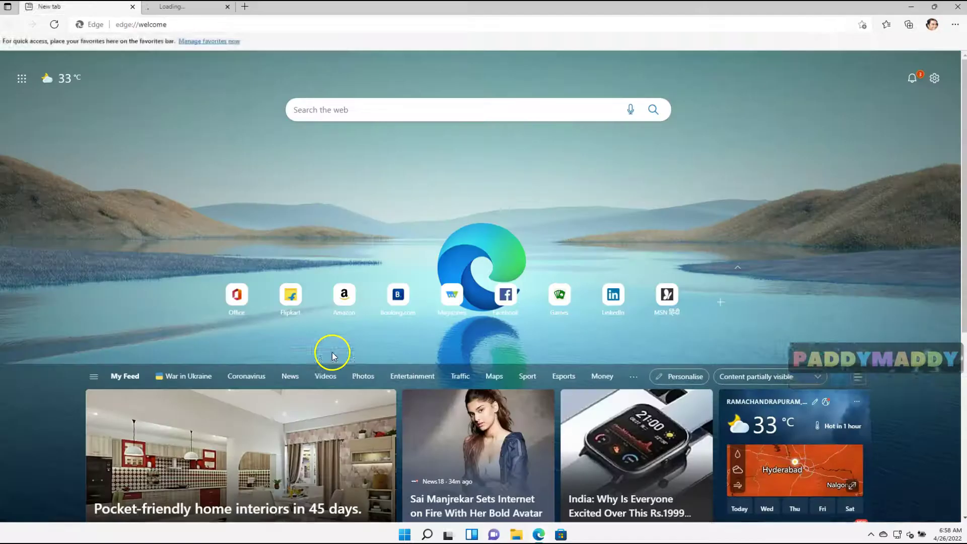
pyautogui.click(133, 7)
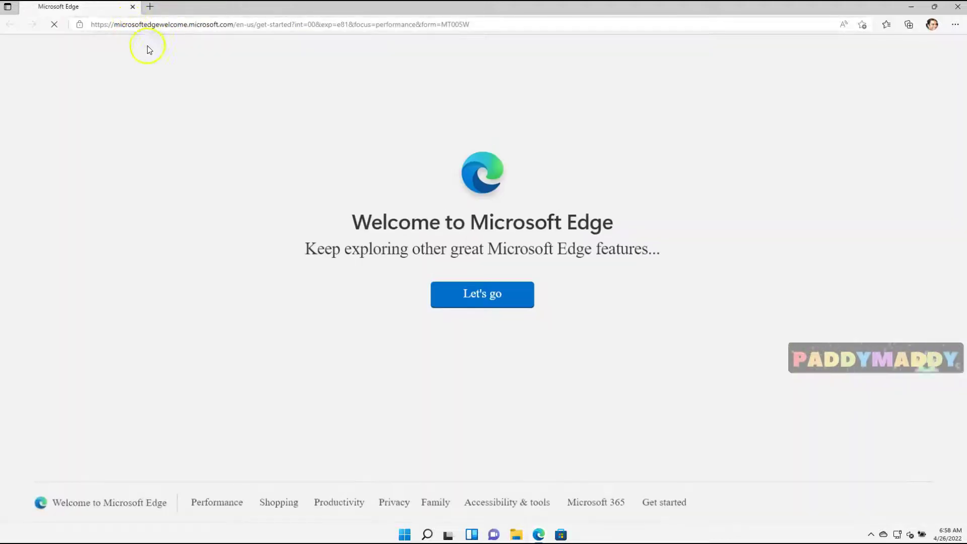
pyautogui.click(494, 294)
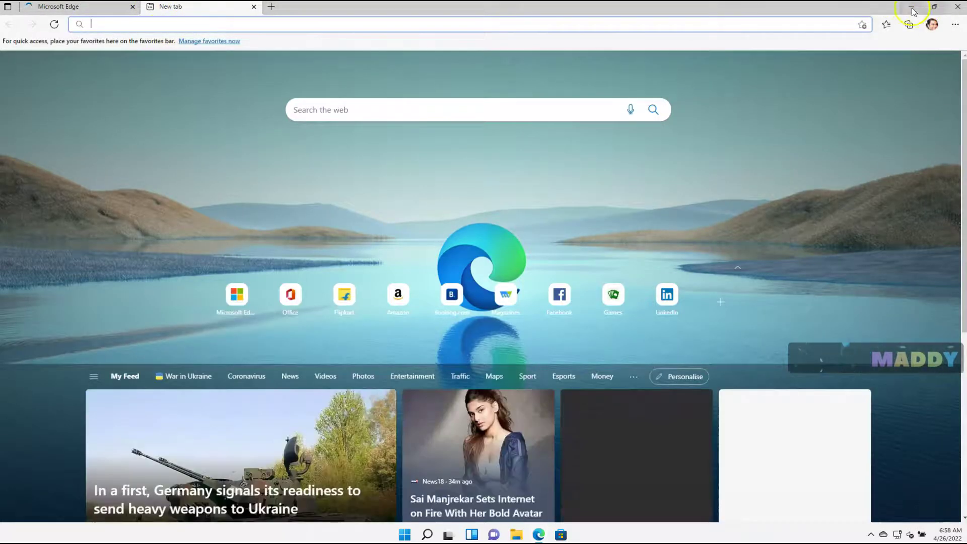
pyautogui.click(909, 7)
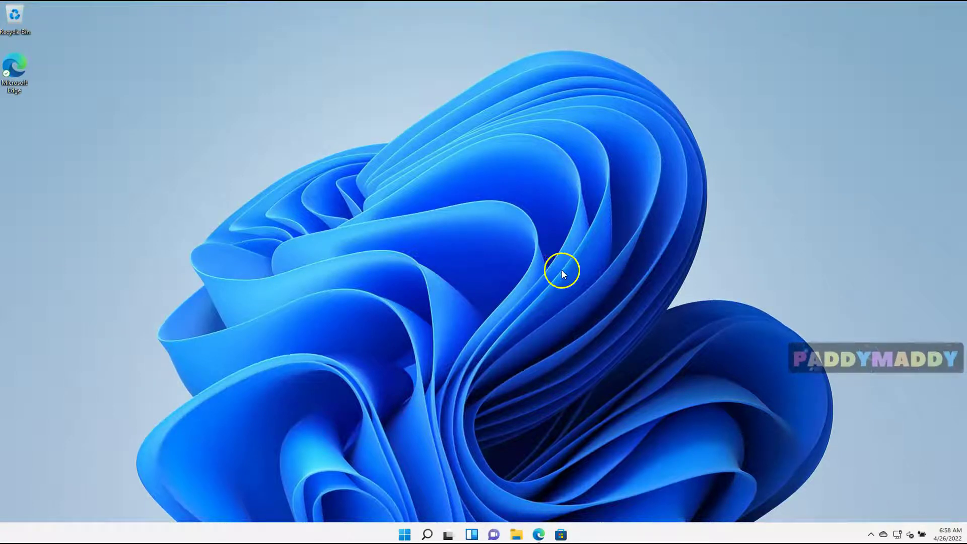
# Step: Launch File Explorer on Quick access, reposition it, and enlarge it by dragging its right and top edges
pyautogui.click(517, 535)
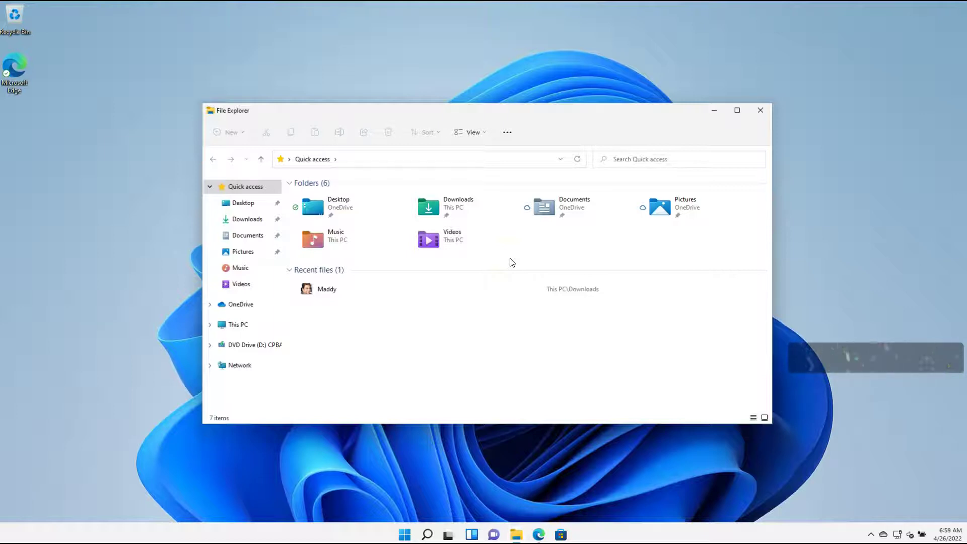
pyautogui.moveTo(373, 109)
pyautogui.mouseDown()
pyautogui.moveTo(393, 112)
pyautogui.moveTo(360, 101)
pyautogui.mouseUp()
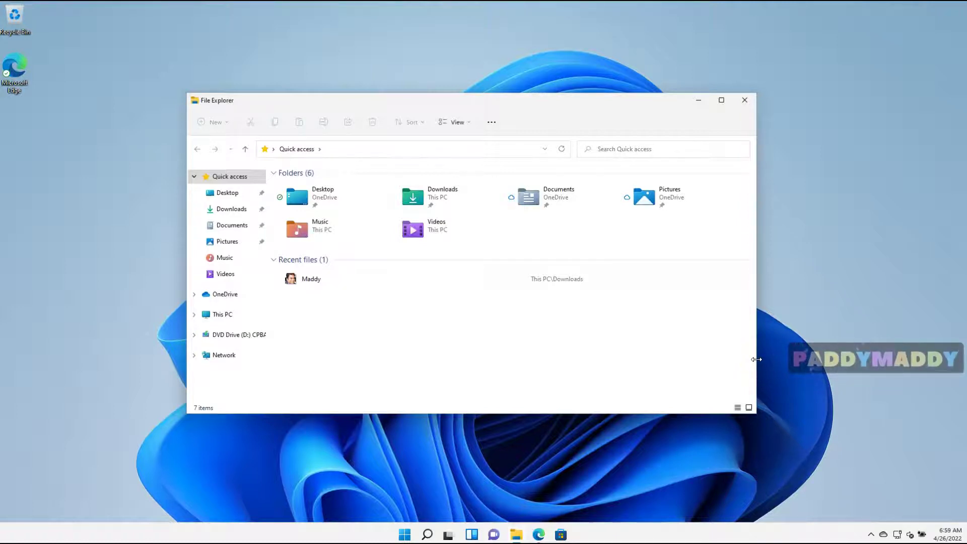
pyautogui.moveTo(756, 359); pyautogui.dragTo(899, 372)
pyautogui.moveTo(320, 94); pyautogui.dragTo(314, 27)
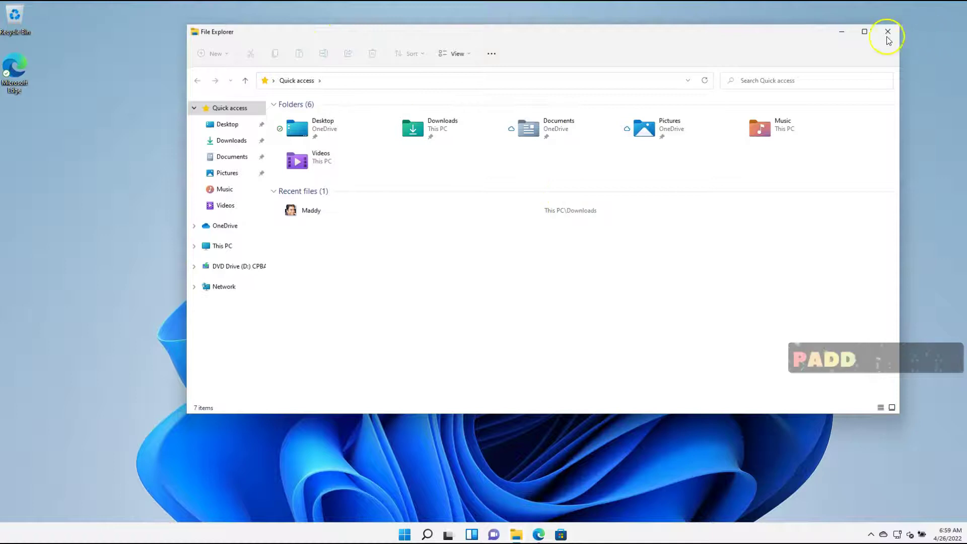
pyautogui.click(864, 31)
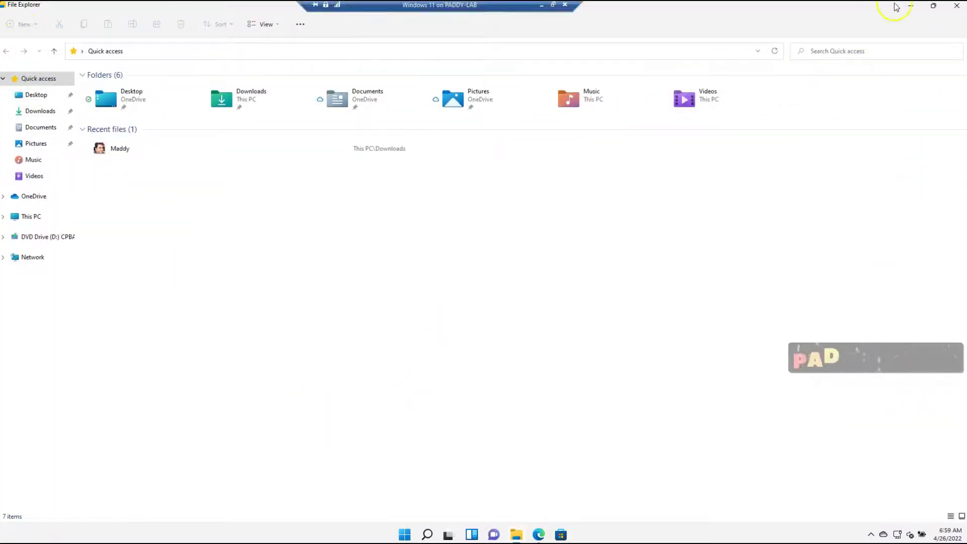
pyautogui.click(933, 7)
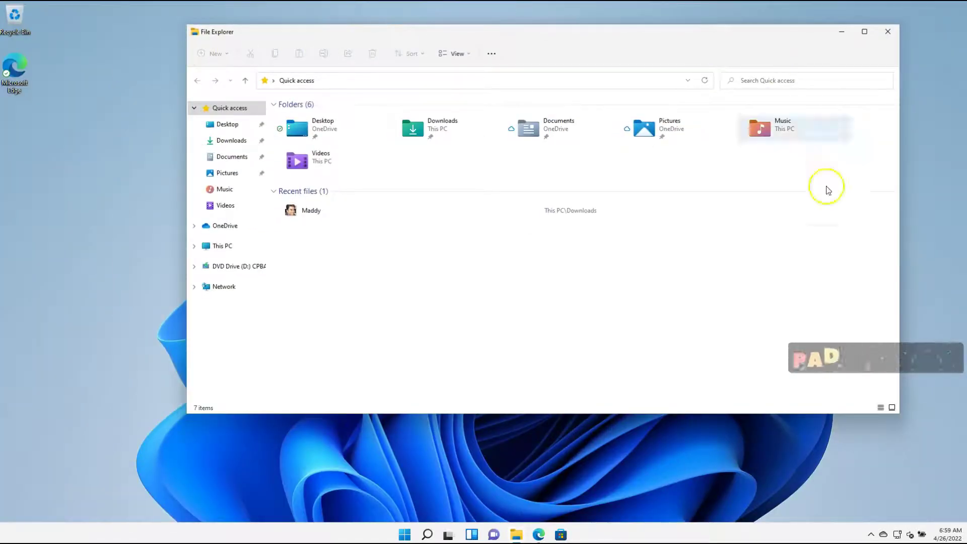
pyautogui.click(843, 31)
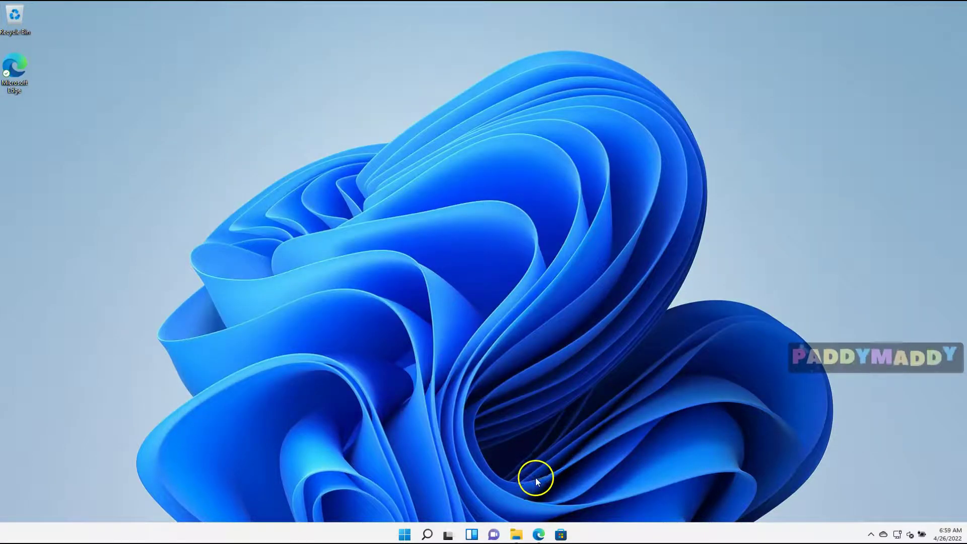
pyautogui.click(520, 537)
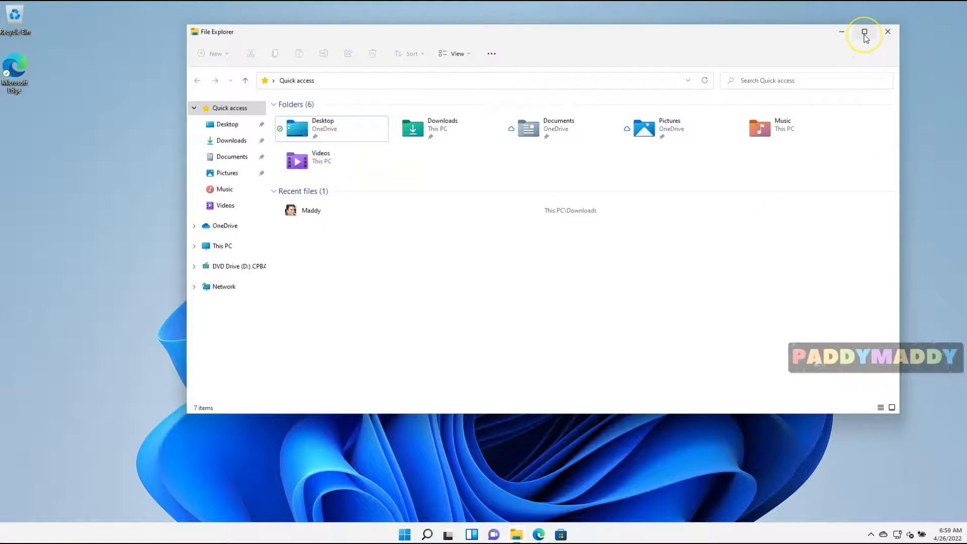
# Step: Use Snap Layouts to snap File Explorer to the left half and Edge to the right
pyautogui.moveTo(865, 38)
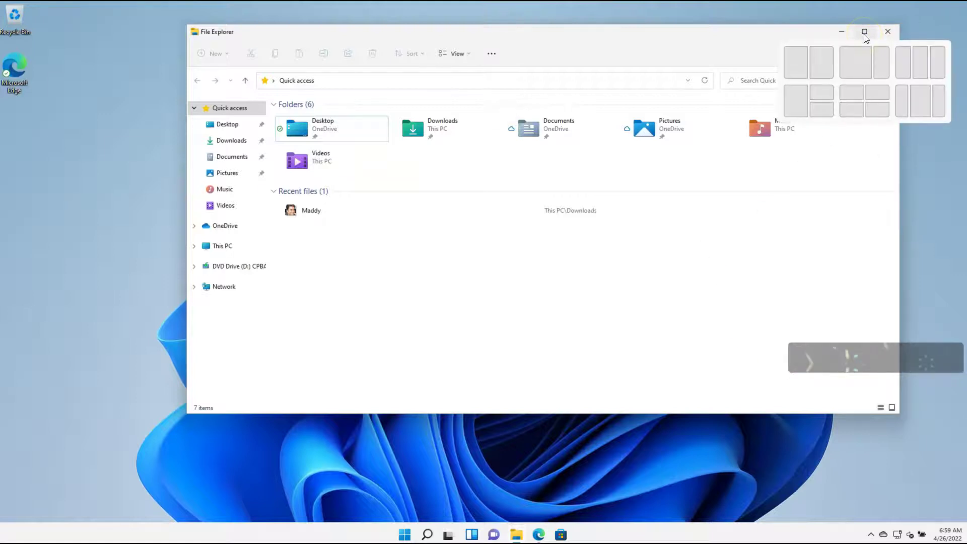
pyautogui.click(797, 66)
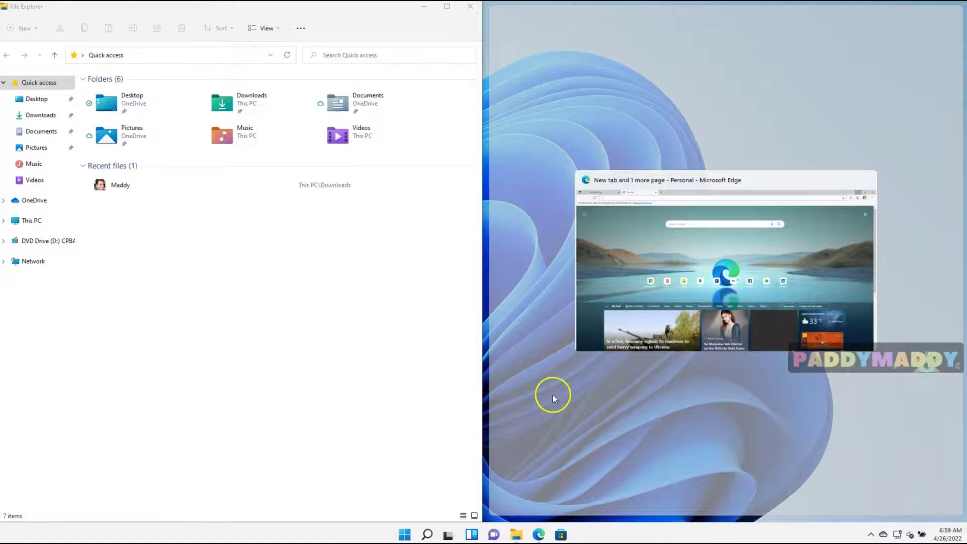
pyautogui.moveTo(794, 178)
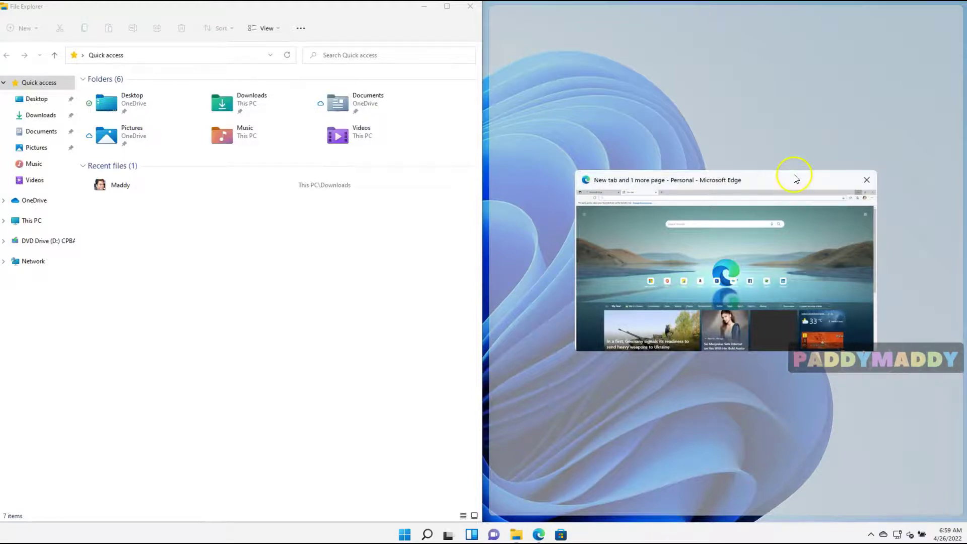
pyautogui.click(823, 183)
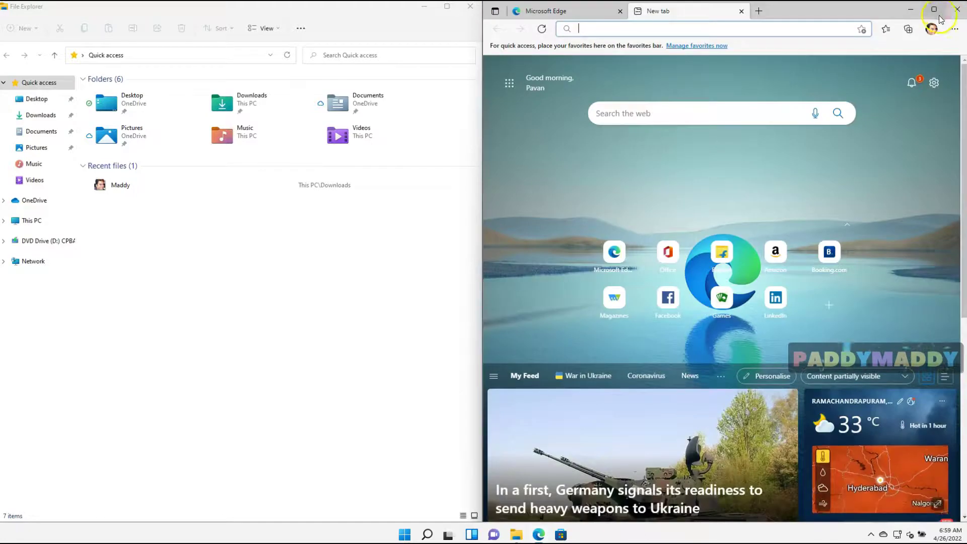
# Step: Re-snap Edge into the left column and File Explorer into the middle column
pyautogui.moveTo(933, 11)
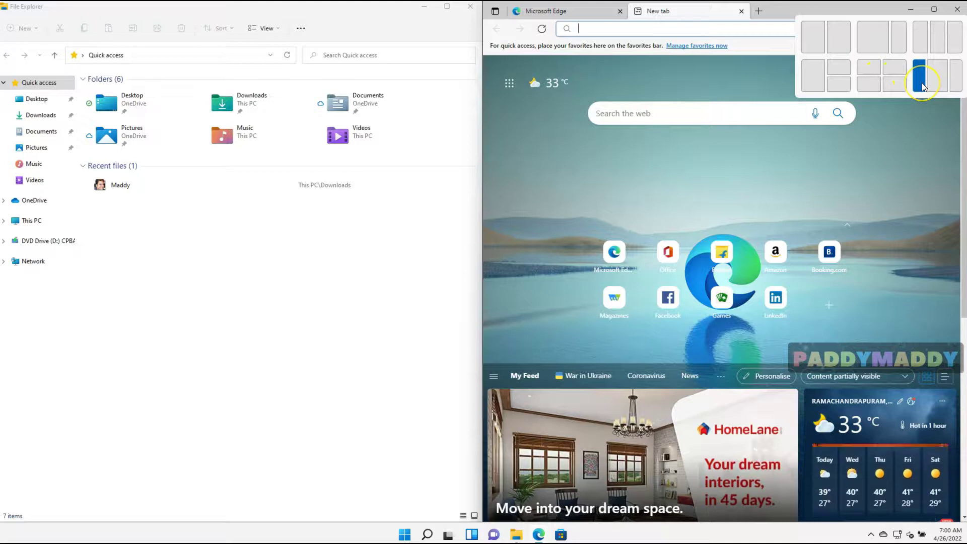
pyautogui.click(923, 86)
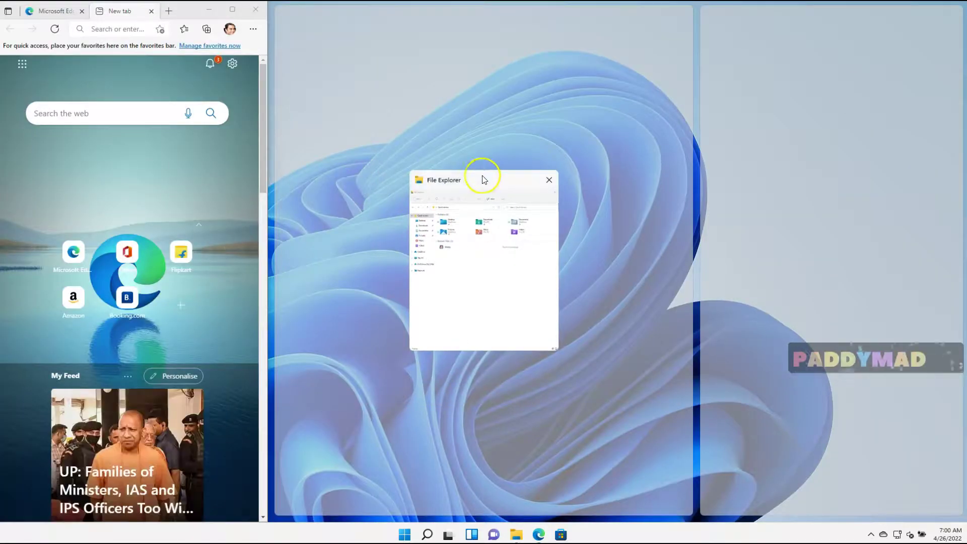
pyautogui.click(499, 184)
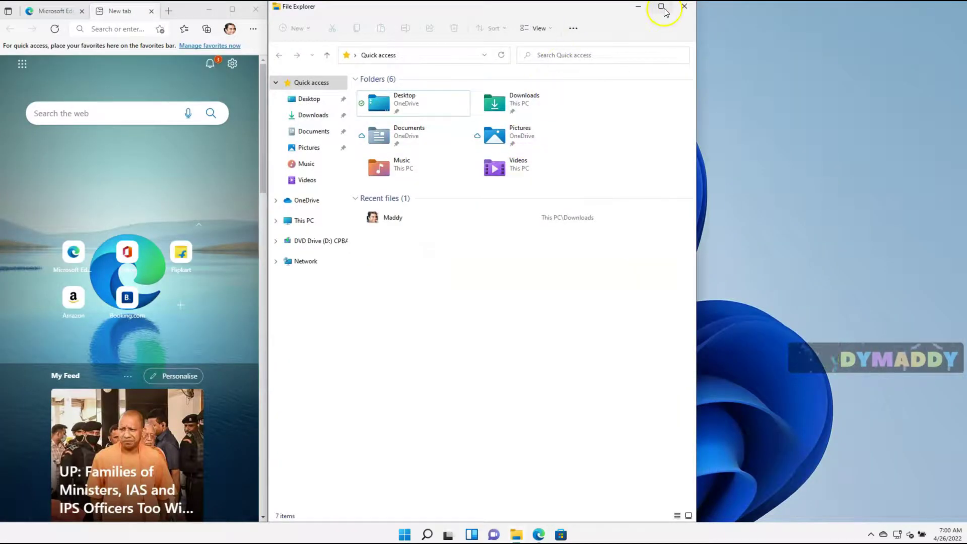
# Step: Widen Edge with the divider, then stretch File Explorer wider to the right
pyautogui.moveTo(662, 8)
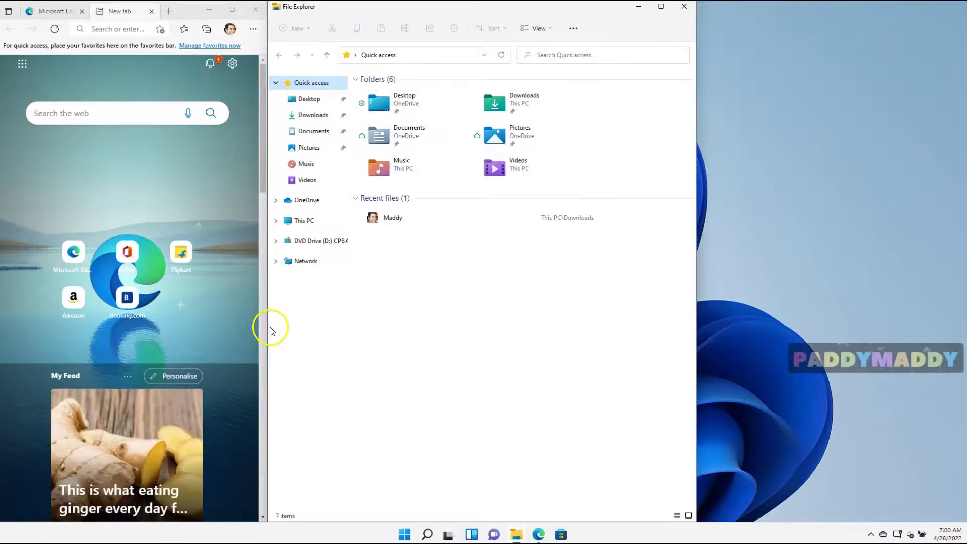
pyautogui.moveTo(268, 328); pyautogui.dragTo(437, 328)
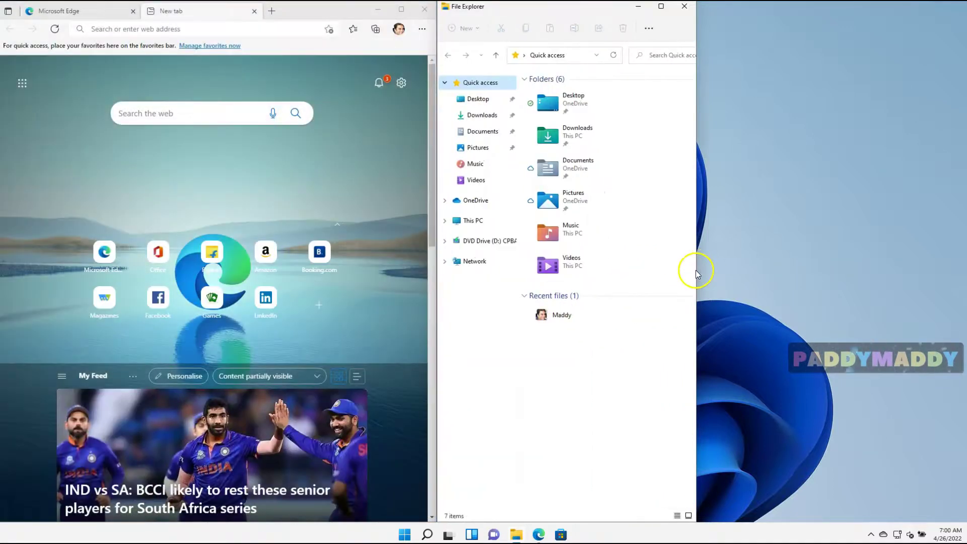
pyautogui.moveTo(696, 271); pyautogui.dragTo(908, 272)
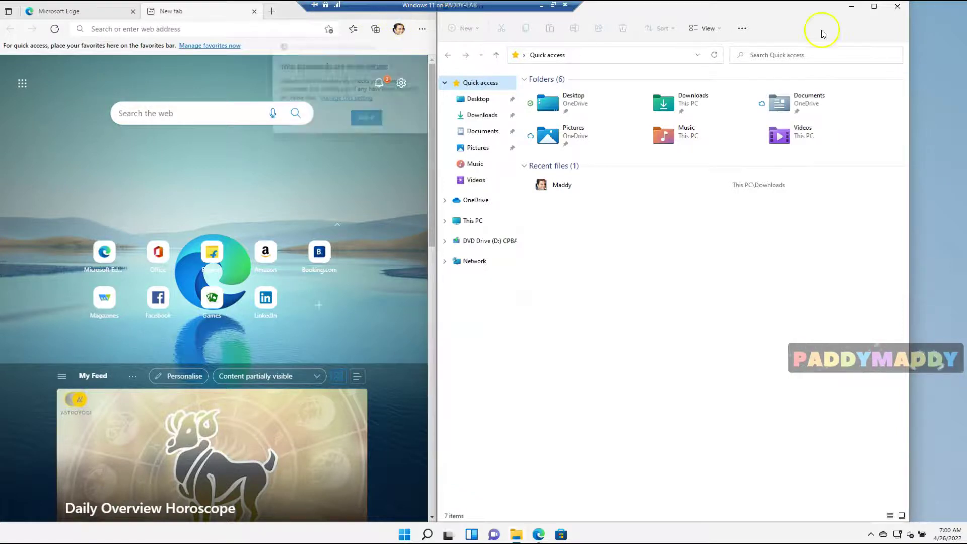
# Step: Dismiss Edge's password monitor notice and bring File Explorer to the front
pyautogui.moveTo(874, 11)
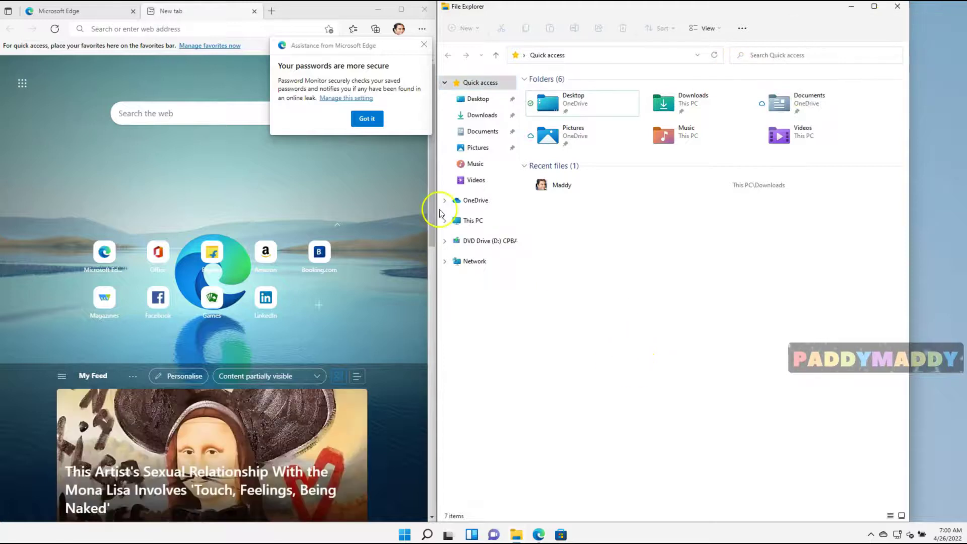
pyautogui.click(366, 119)
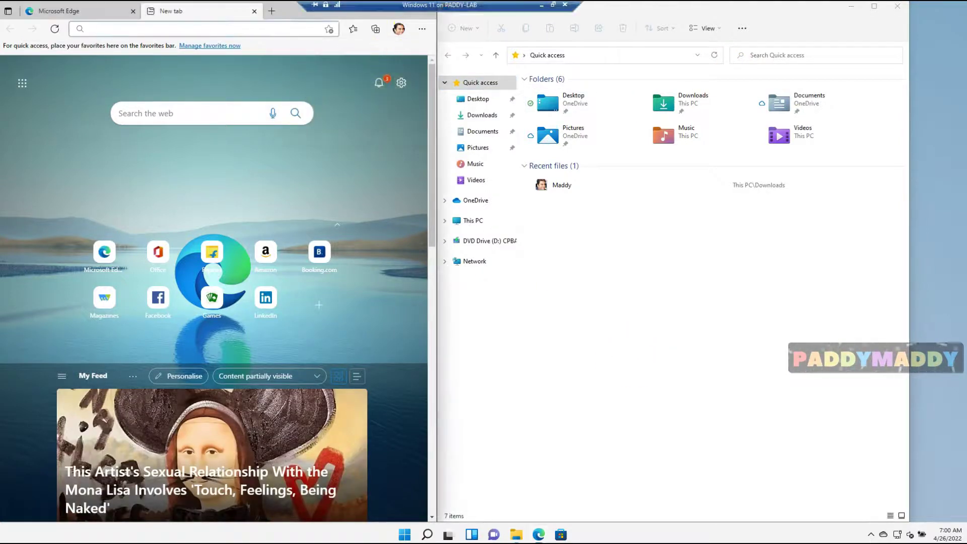
pyautogui.click(611, 350)
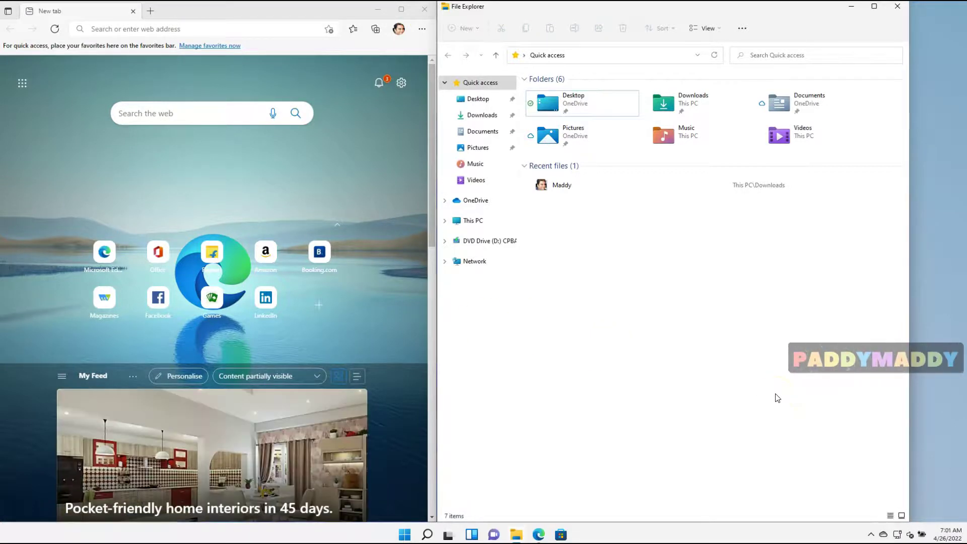
# Step: Open a second Edge window from the taskbar jump list and arrange both windows
pyautogui.rightClick(538, 536)
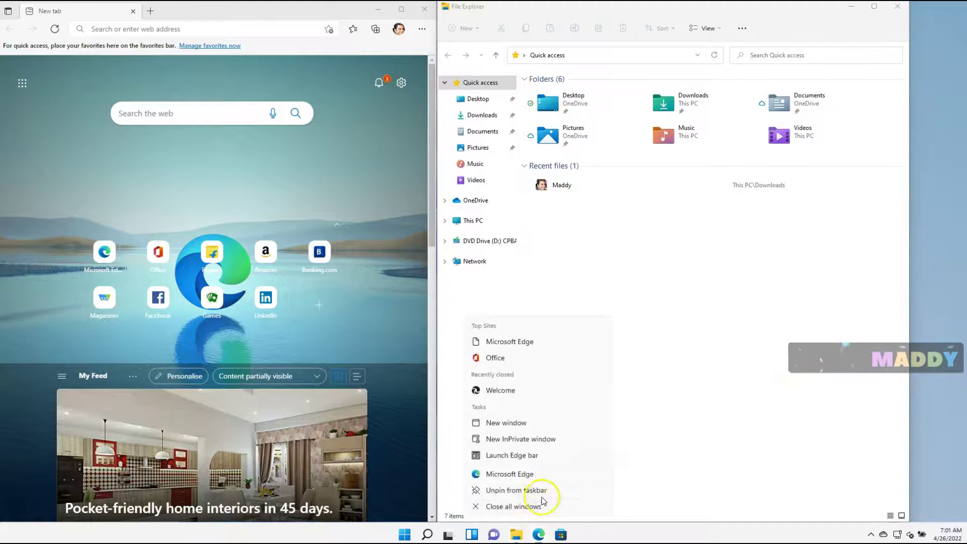
pyautogui.click(539, 464)
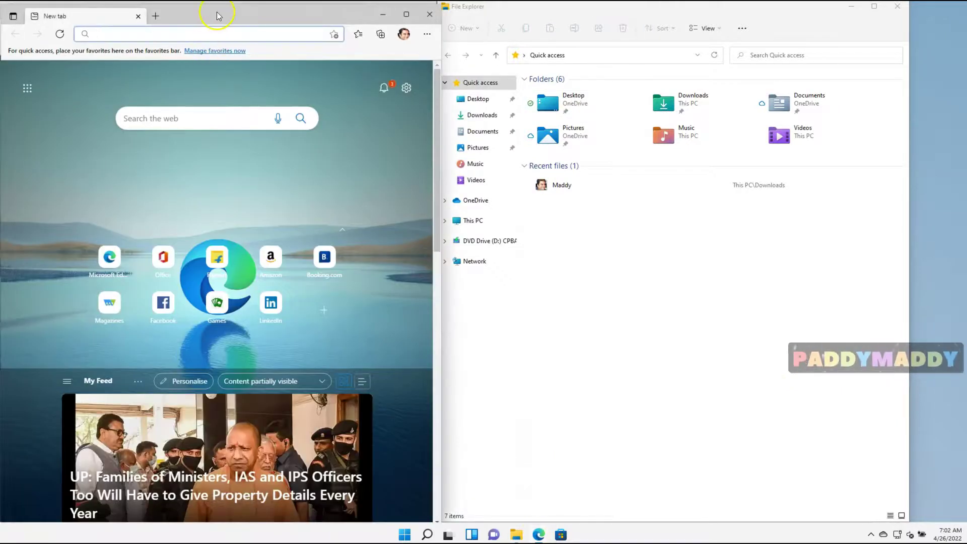
pyautogui.moveTo(218, 10); pyautogui.dragTo(555, 53)
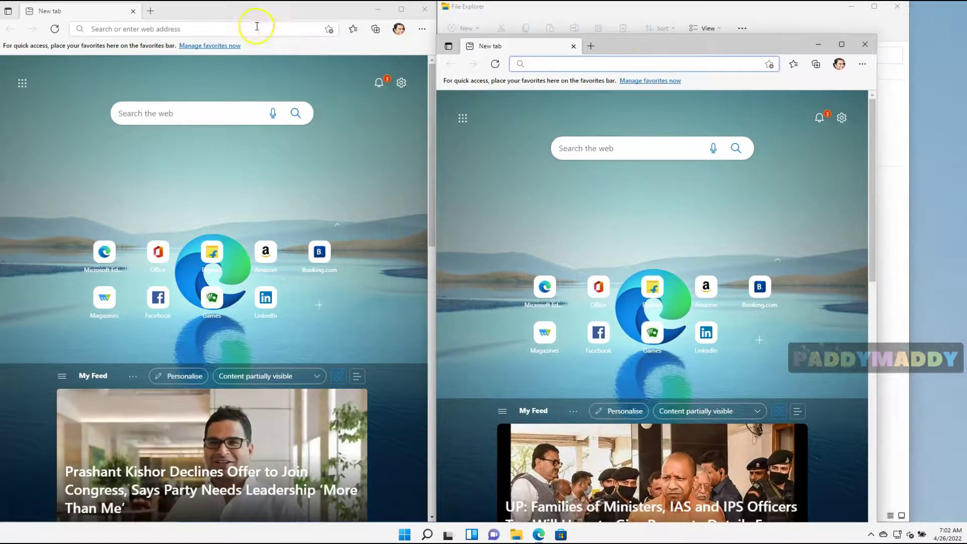
pyautogui.moveTo(233, 17); pyautogui.dragTo(239, 22)
pyautogui.moveTo(699, 37); pyautogui.dragTo(689, 9)
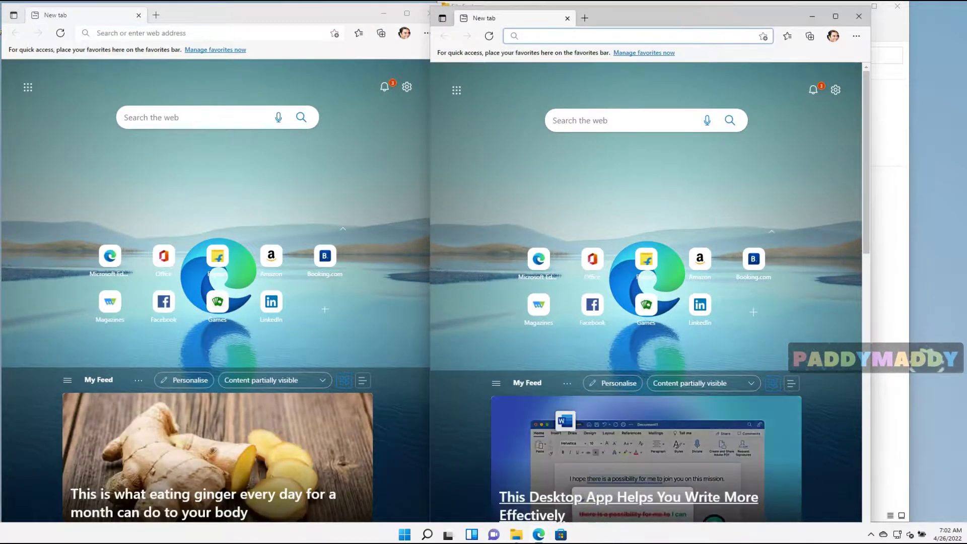
# Step: Close all Edge windows from the jump list, then launch and close a fresh one
pyautogui.rightClick(542, 538)
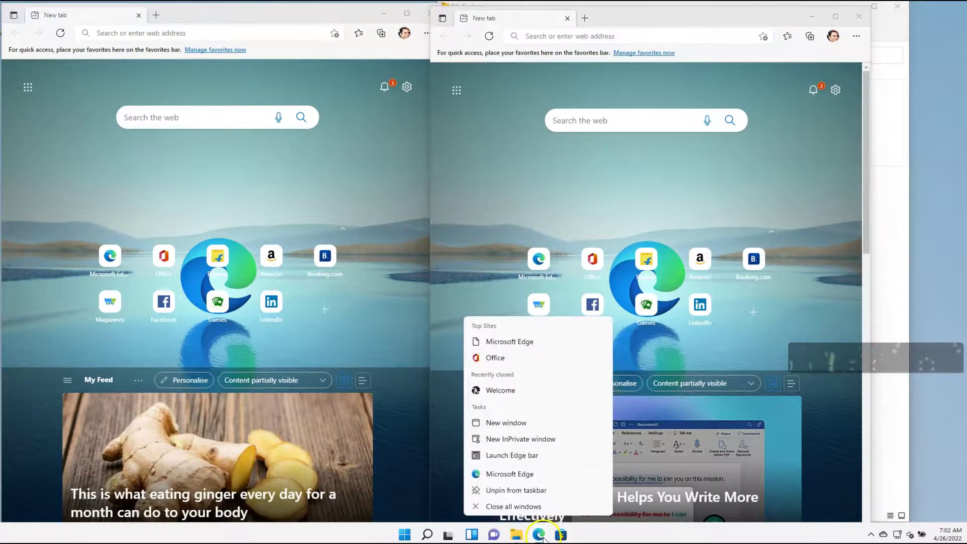
pyautogui.click(524, 506)
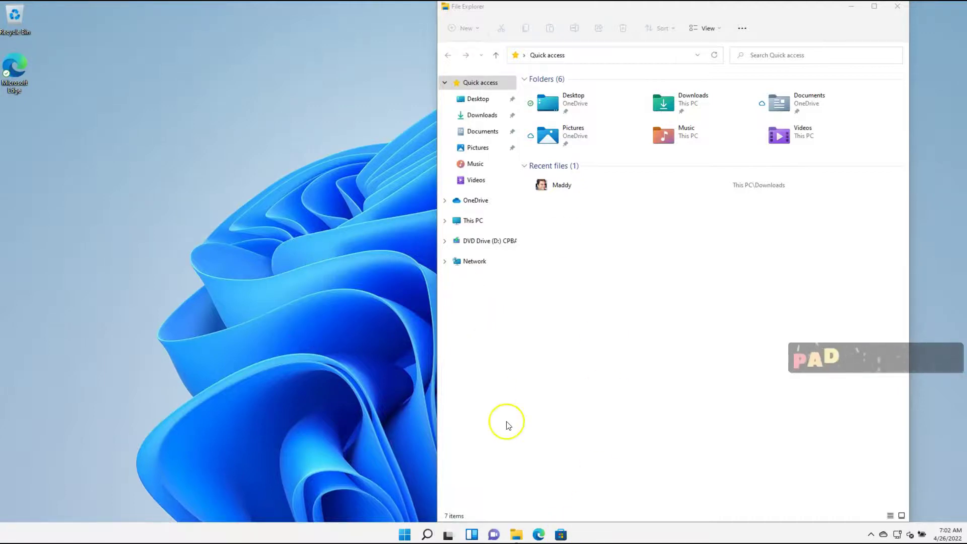
pyautogui.click(538, 534)
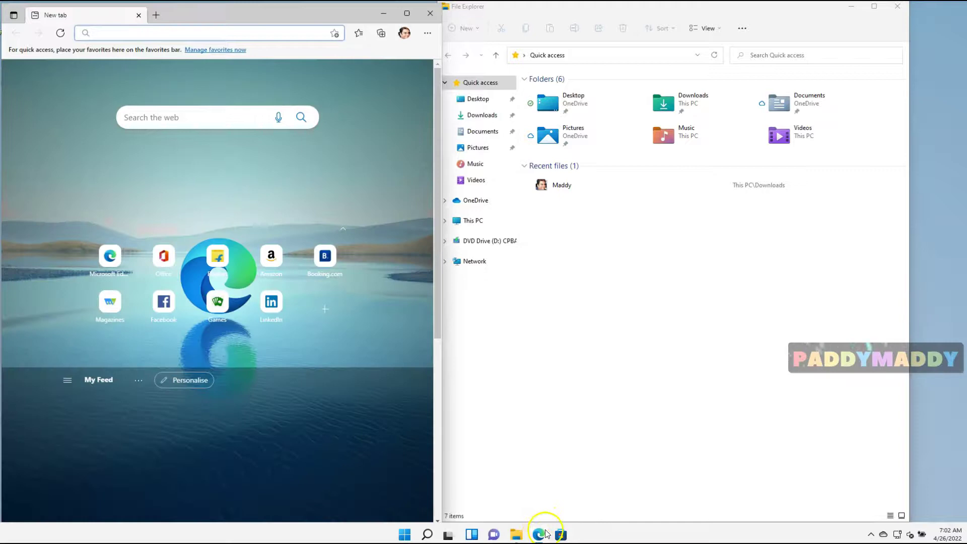
pyautogui.click(430, 13)
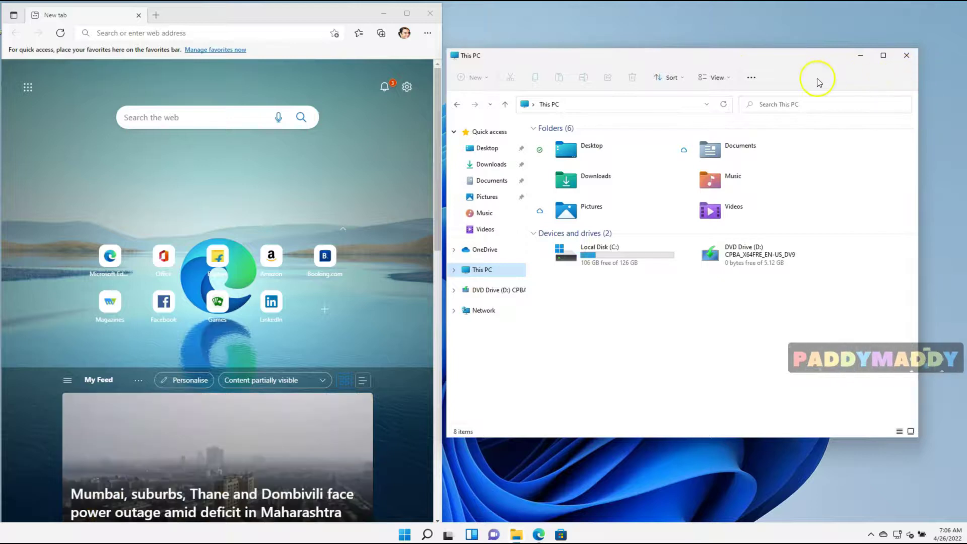
# Step: Open Local Disk (C:) and show its See more options like Cleanup, Optimize and Format
pyautogui.click(752, 78)
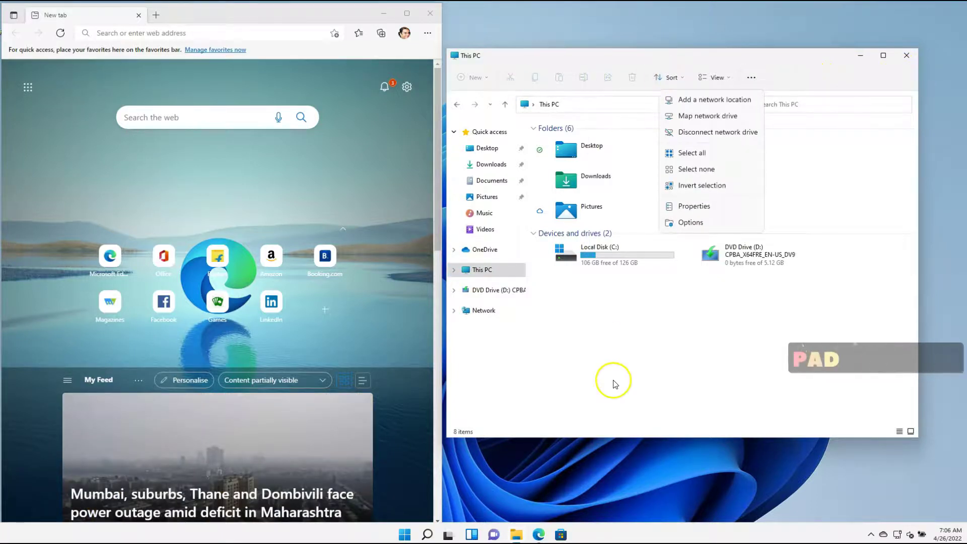
pyautogui.click(606, 274)
pyautogui.click(599, 258)
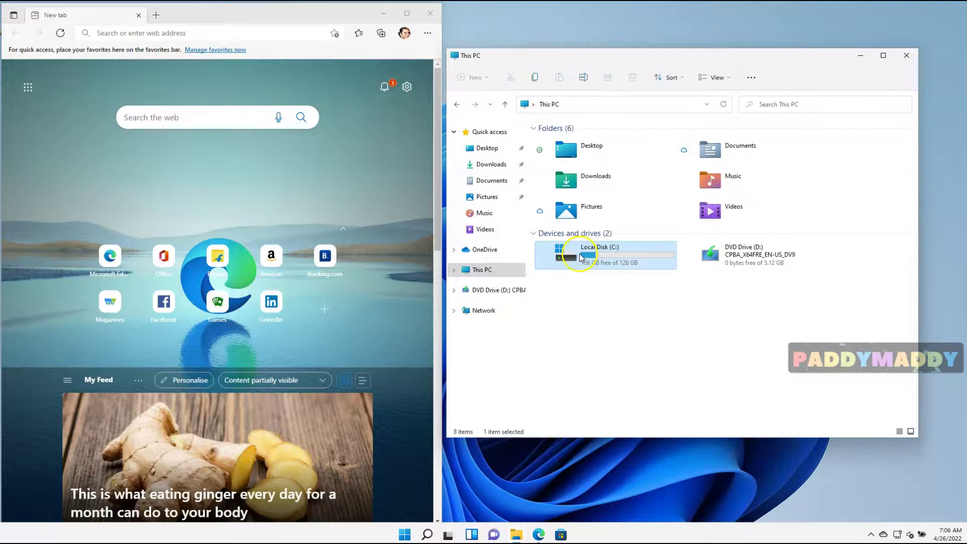
pyautogui.doubleClick(599, 257)
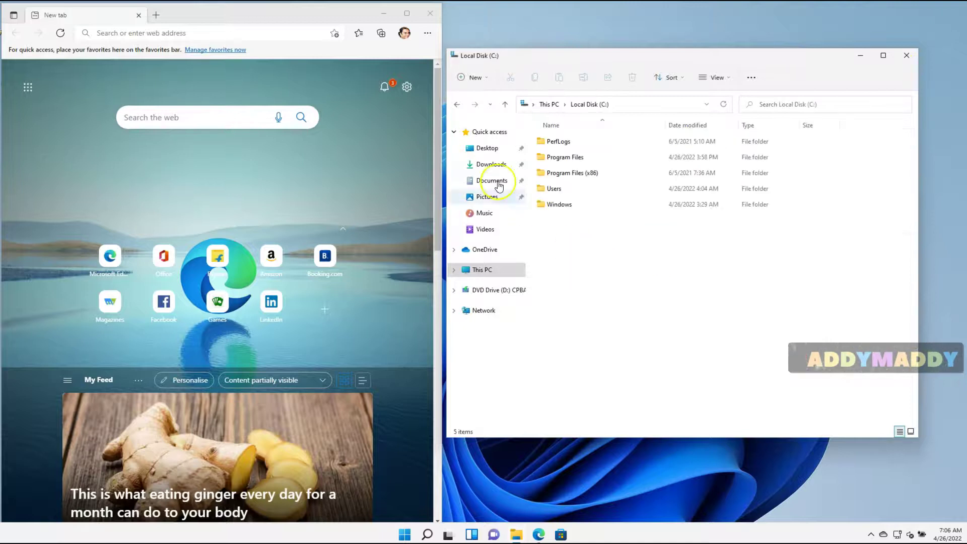
pyautogui.click(751, 78)
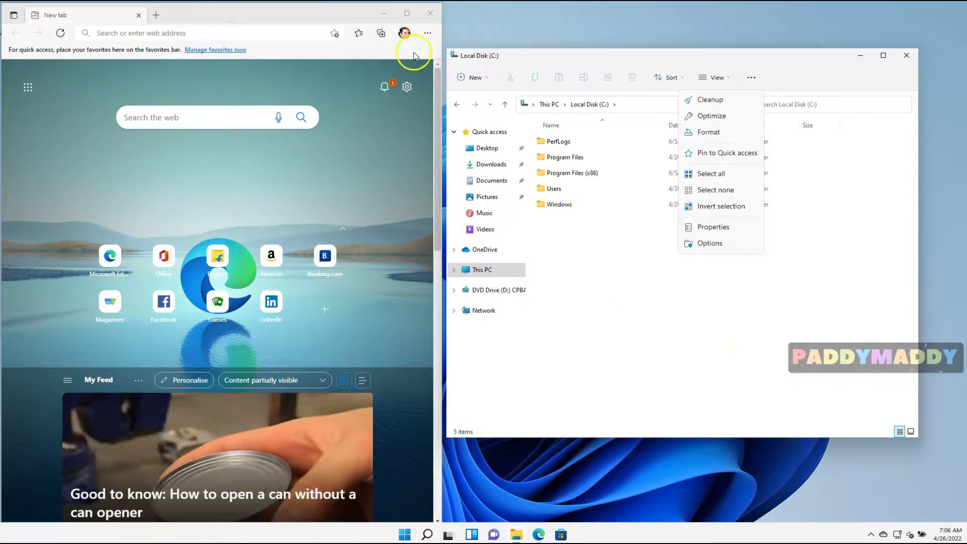
# Step: Open Edge's Settings and more menu, briefly checking File Explorer's See more list in between
pyautogui.click(427, 33)
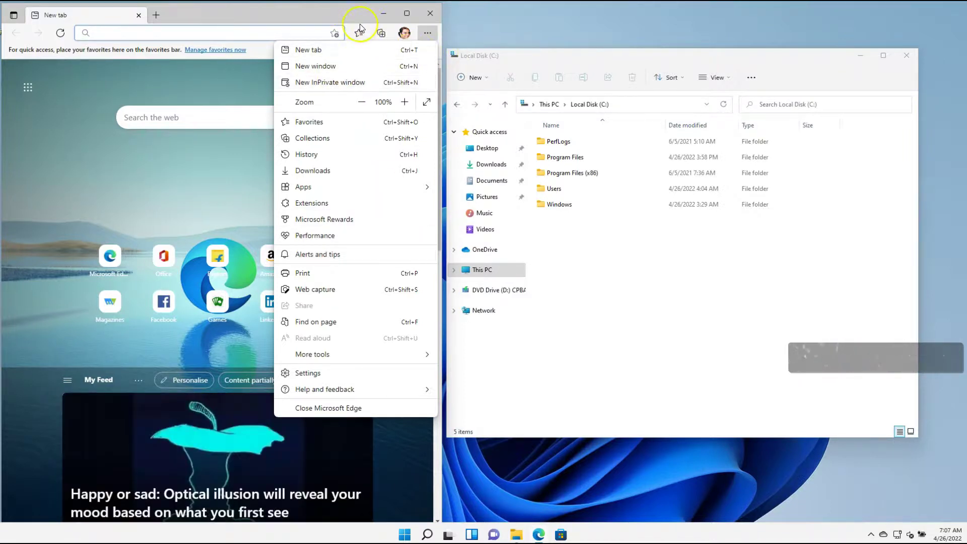
pyautogui.click(346, 17)
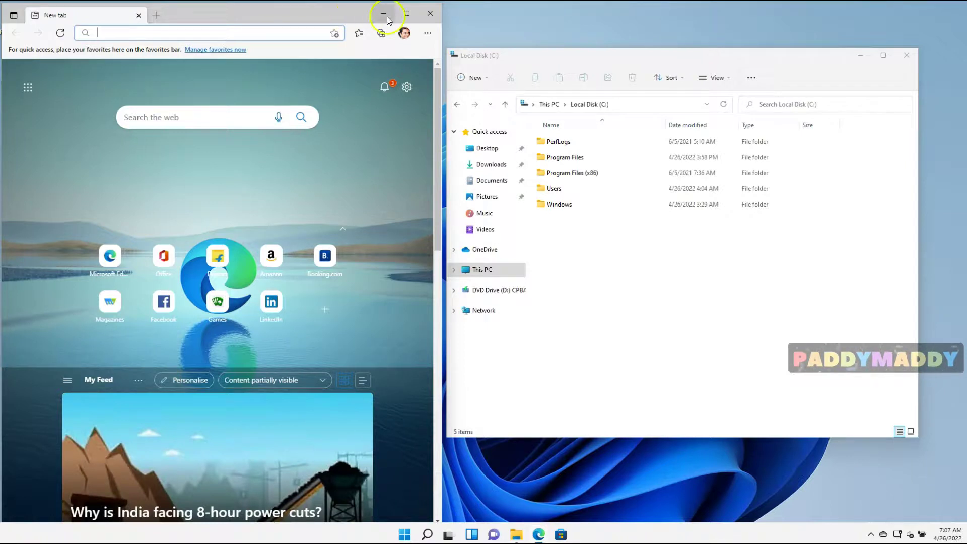
pyautogui.click(428, 34)
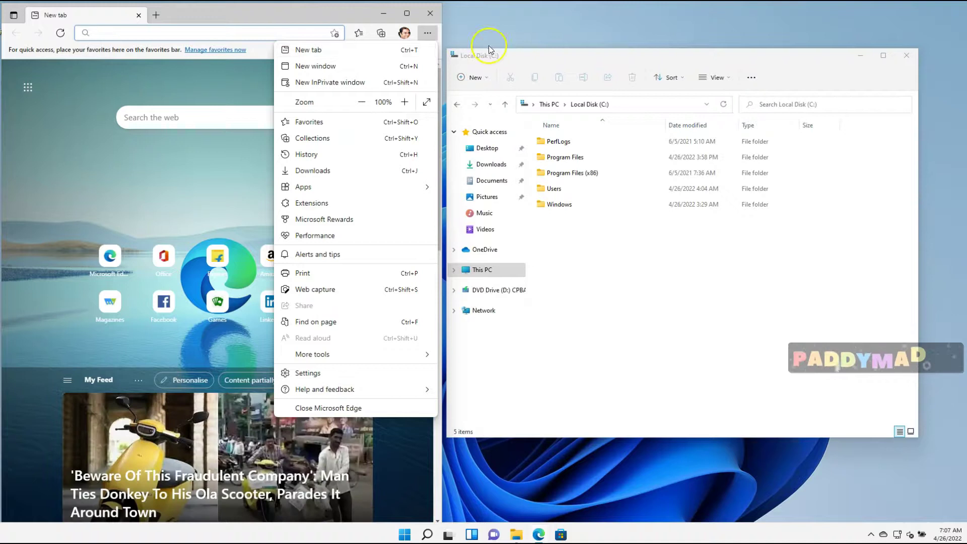
pyautogui.click(751, 79)
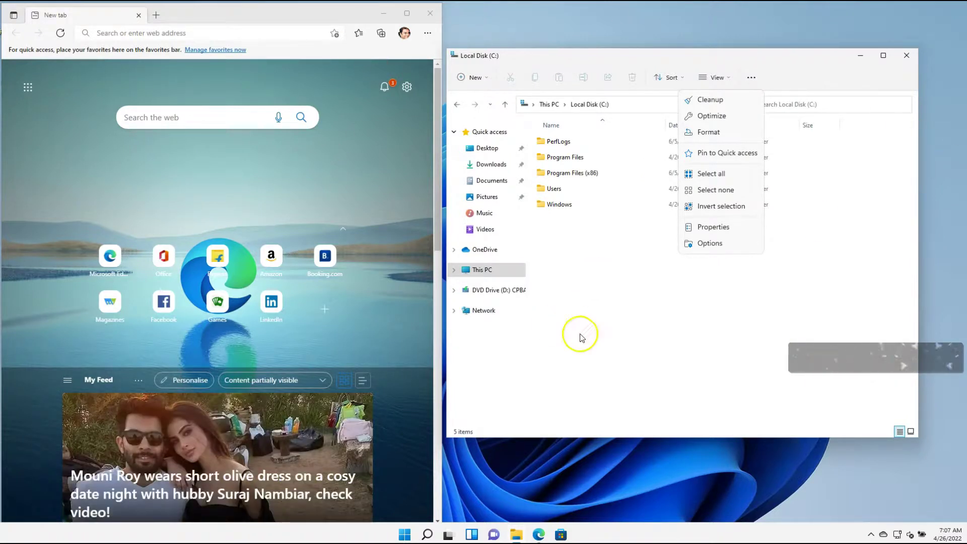
pyautogui.click(427, 33)
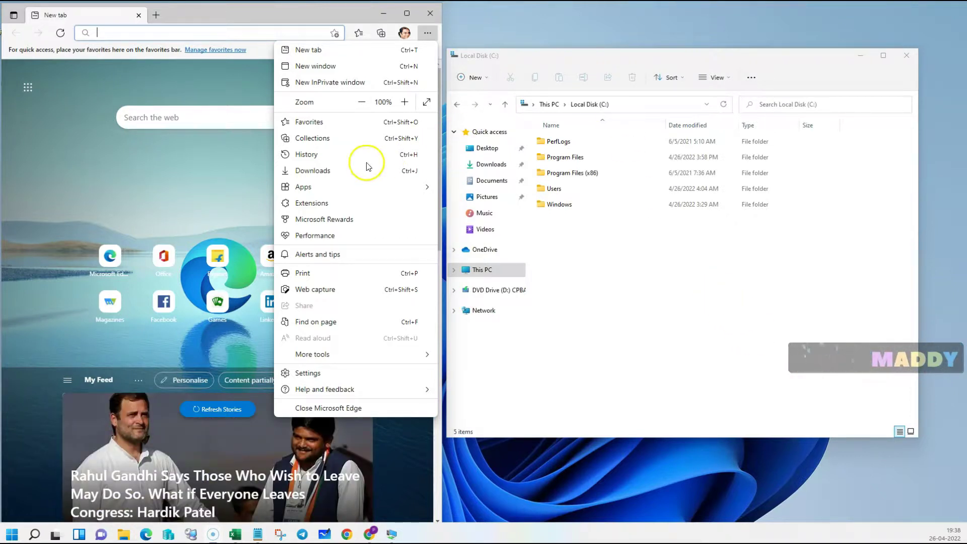
# Step: Preview the Apps and More tools submenus in Edge, then close the menu
pyautogui.moveTo(340, 187)
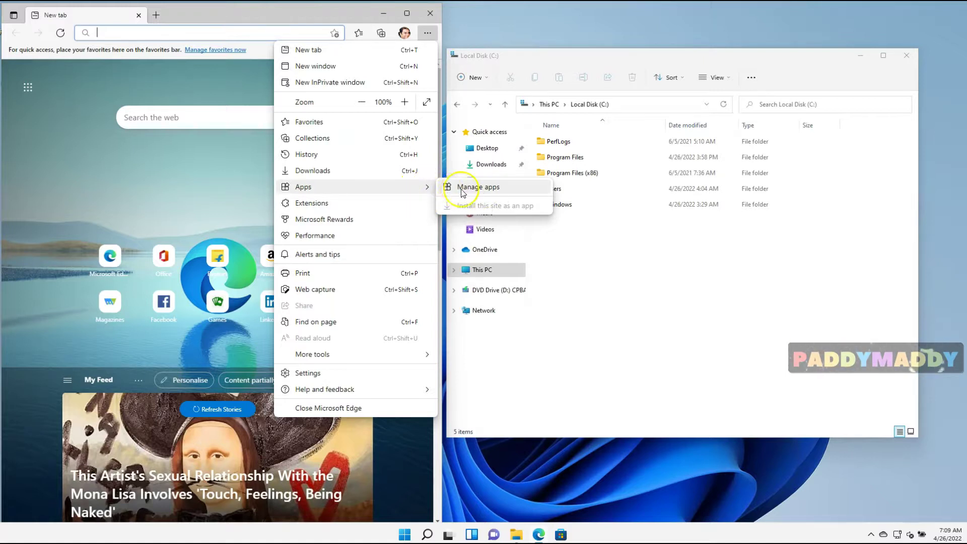
pyautogui.moveTo(407, 358)
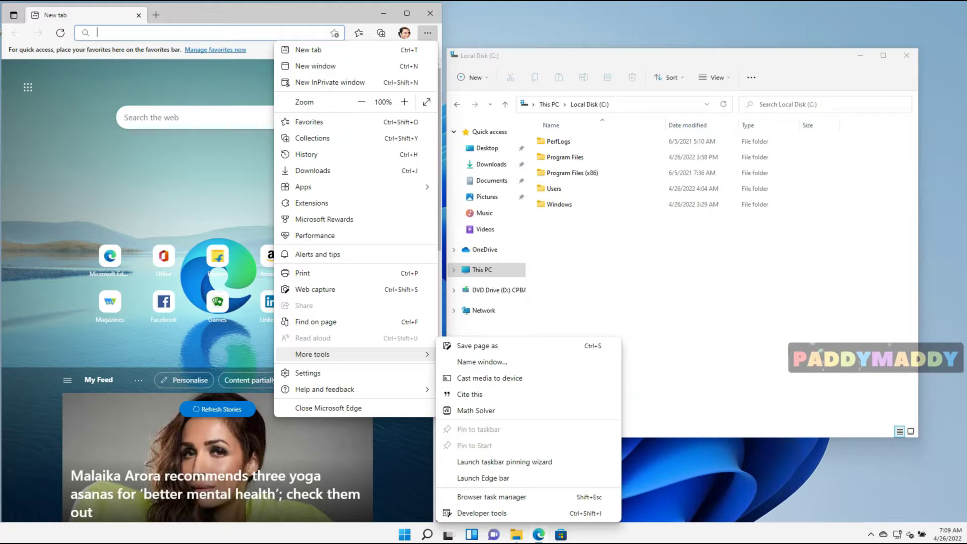
pyautogui.click(776, 275)
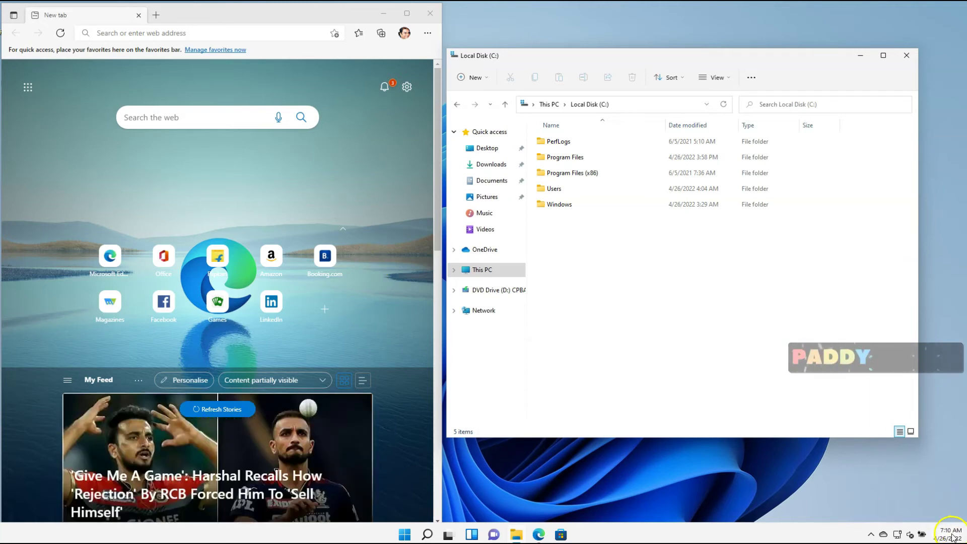
pyautogui.moveTo(956, 537)
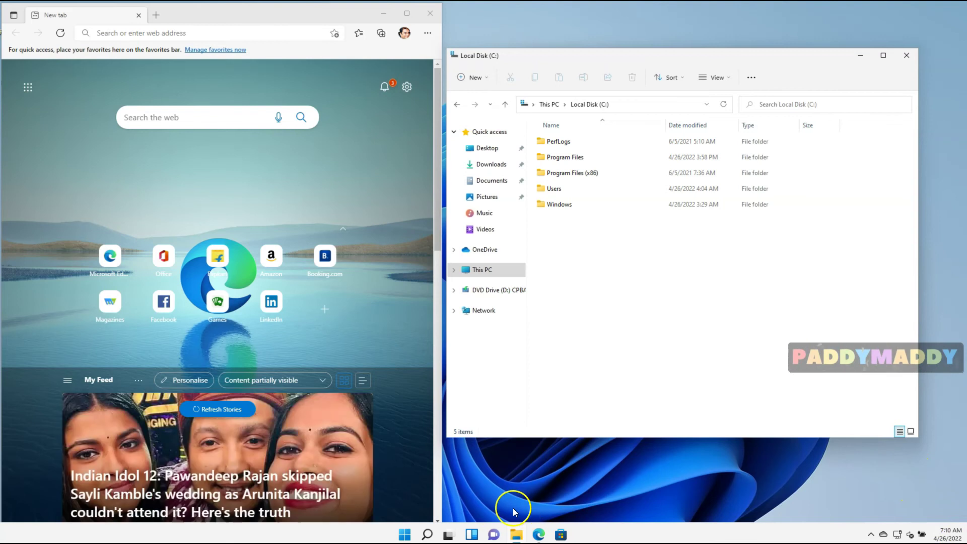
pyautogui.click(686, 486)
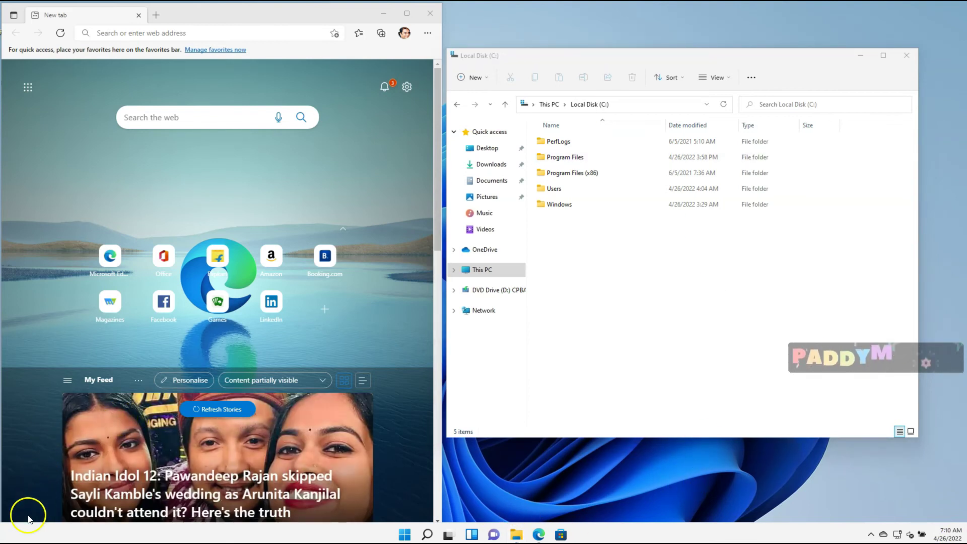